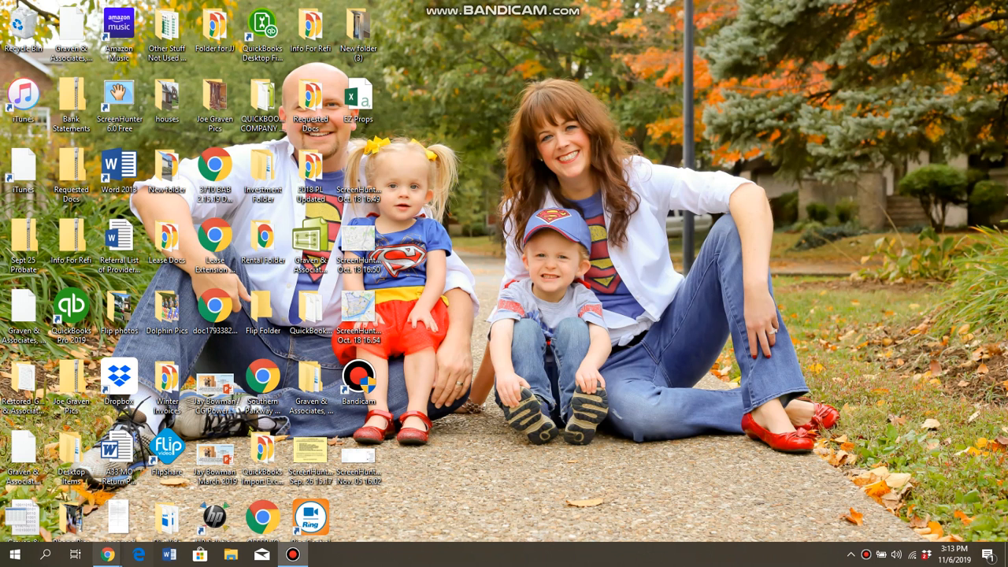
Step: Bring the browser window onto the screen, maximize it and minimize the open chat
mouse_move(107, 555)
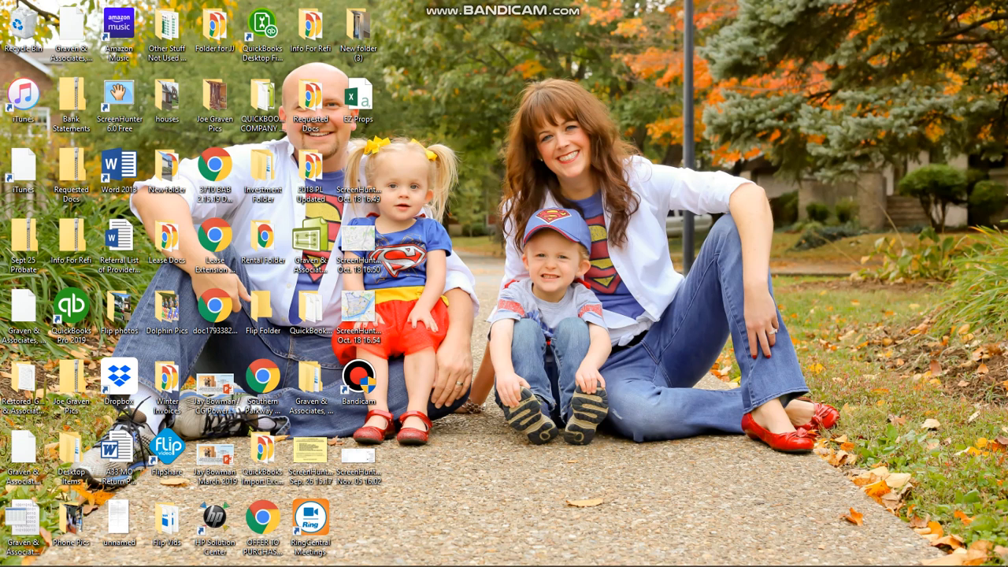
left_click_drag(1007, 94, 616, 96)
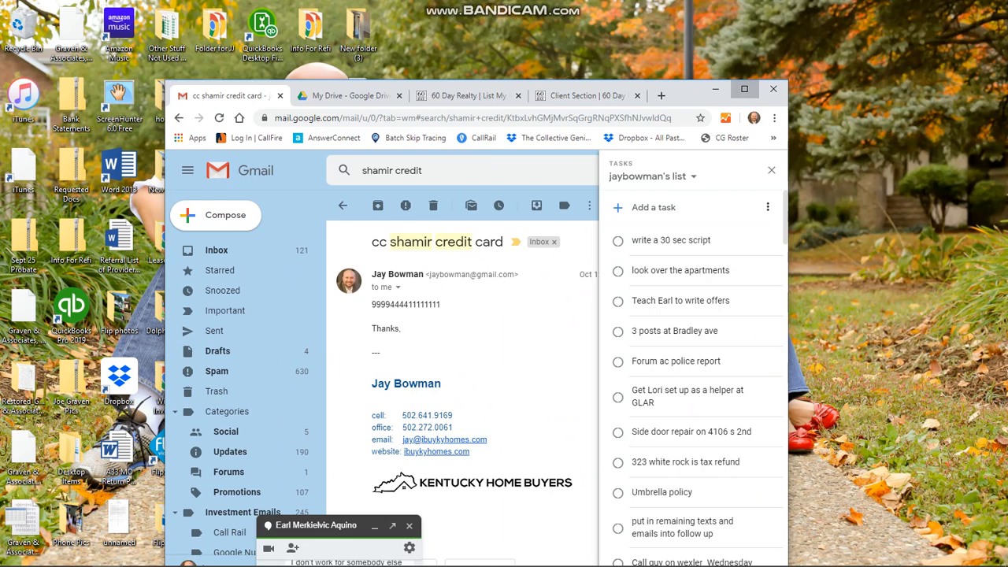
left_click(744, 89)
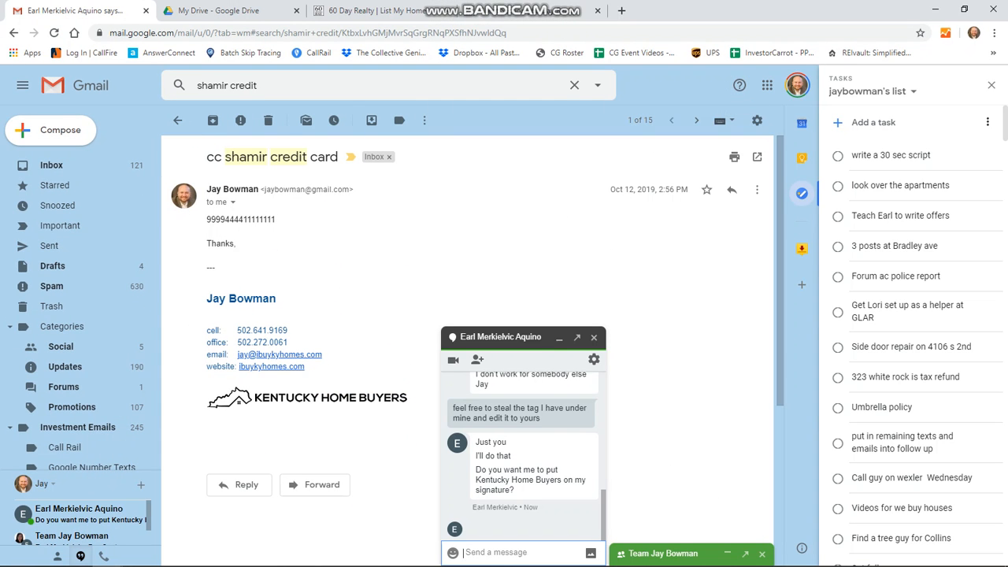
left_click(559, 337)
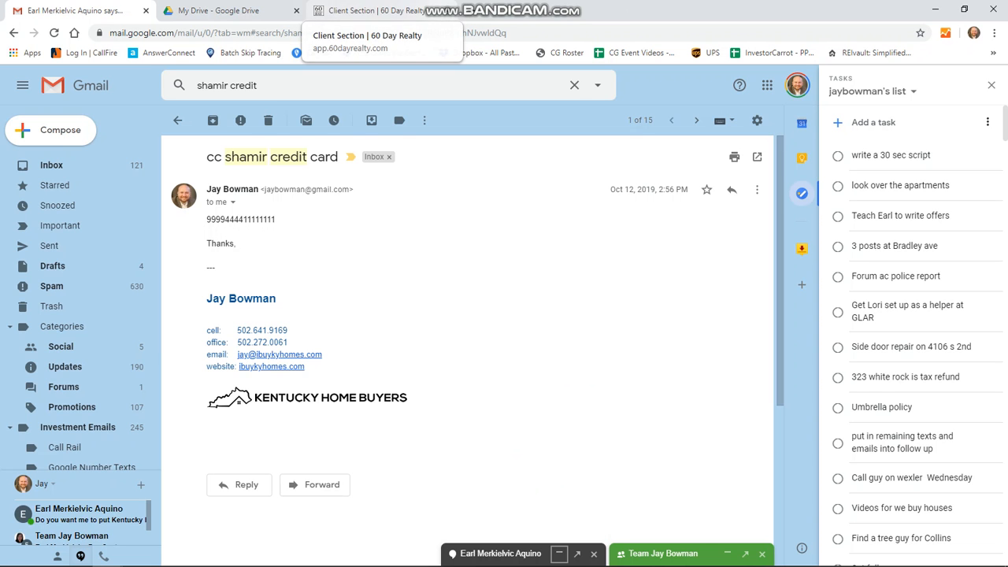
Step: Close the 60 Day Realty and extra My Drive tabs and return to the Gmail inbox
left_click(443, 10)
left_click(296, 10)
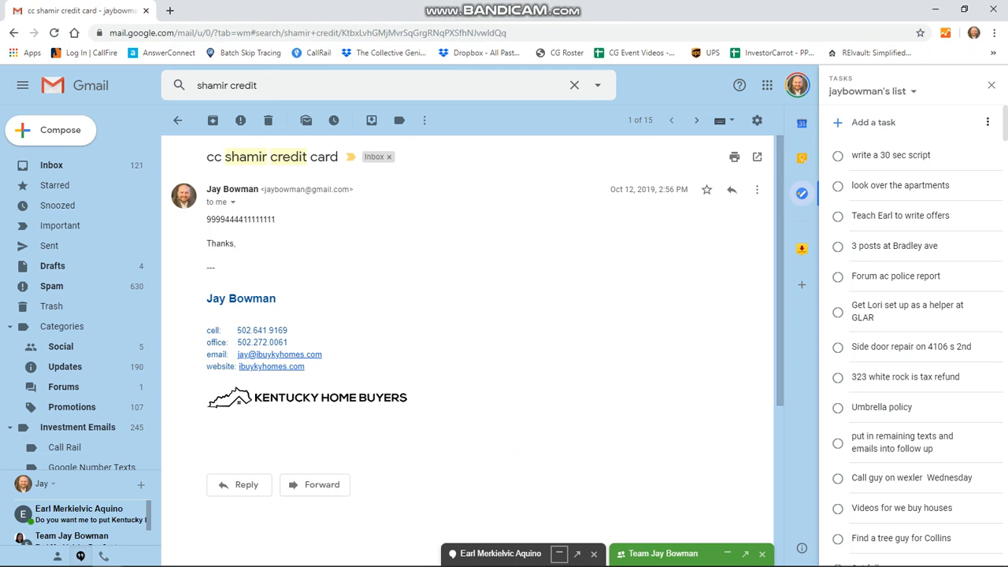
left_click(51, 164)
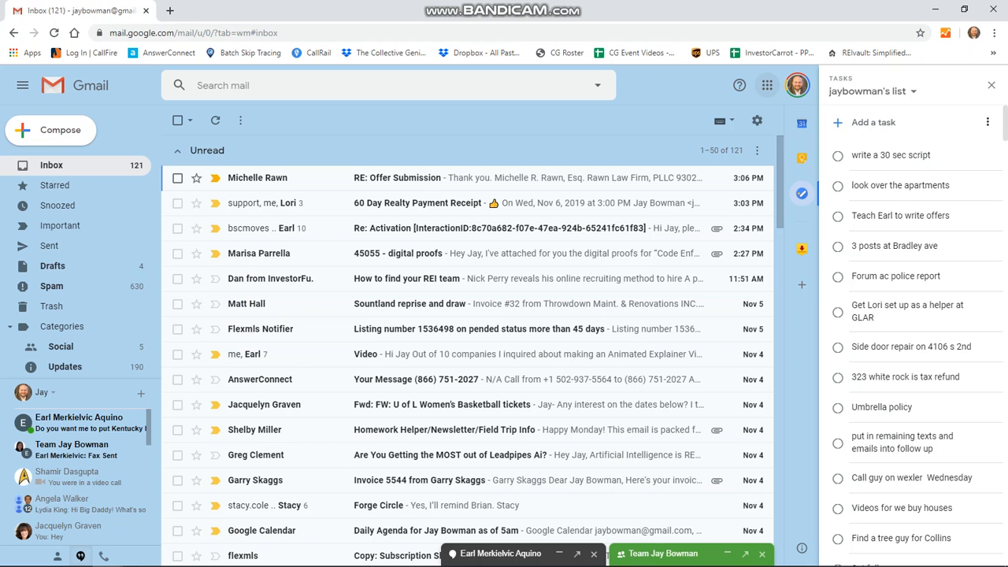
left_click(766, 85)
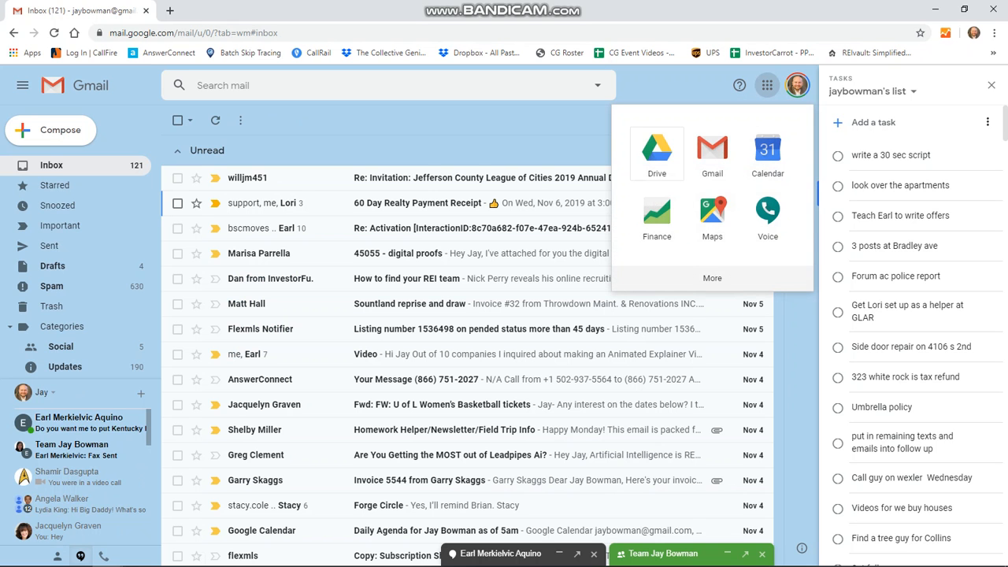
Step: Open the Investor Folder in Google Drive and scroll through its subfolders, documents and spreadsheets
left_click(657, 152)
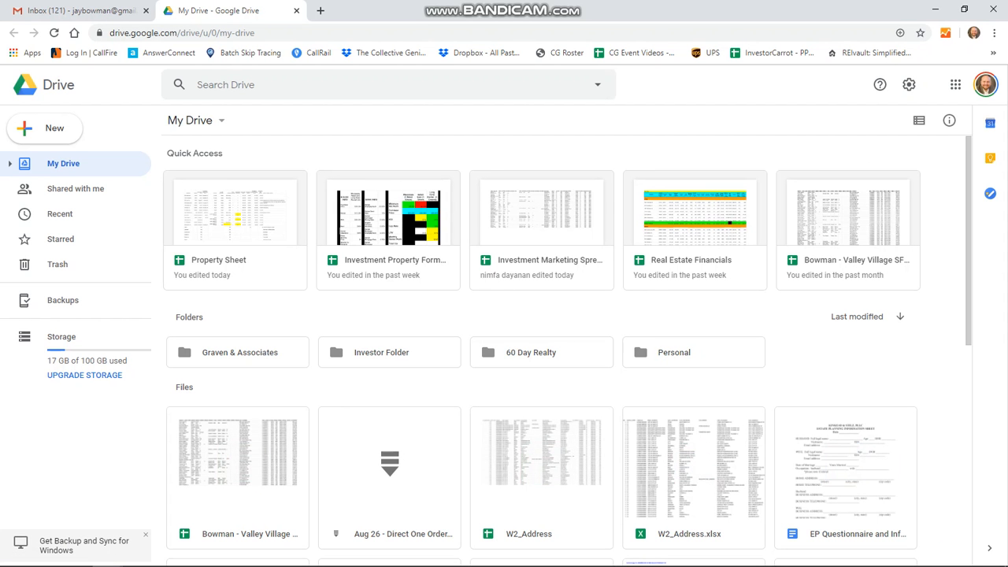
left_click(381, 352)
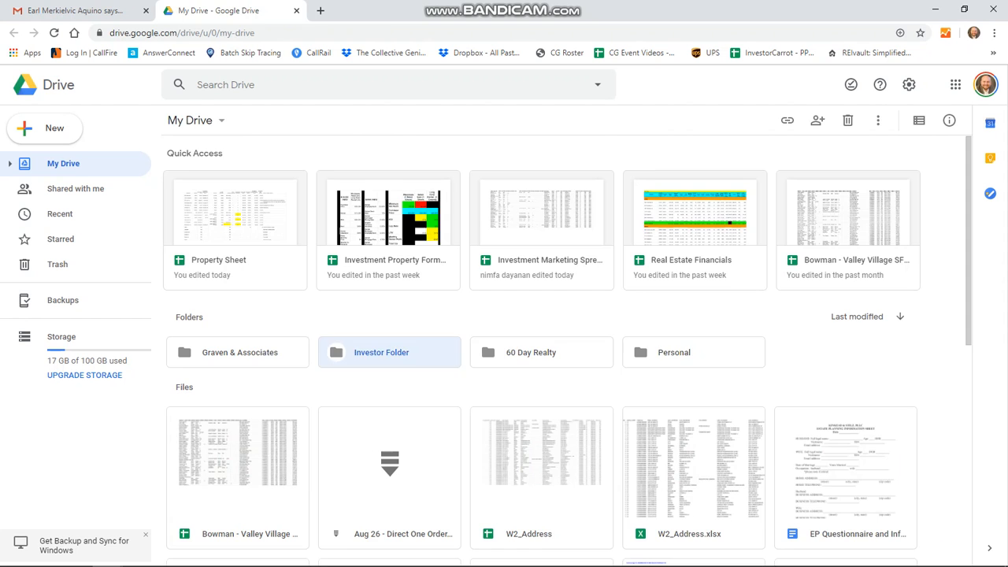
double_click(381, 351)
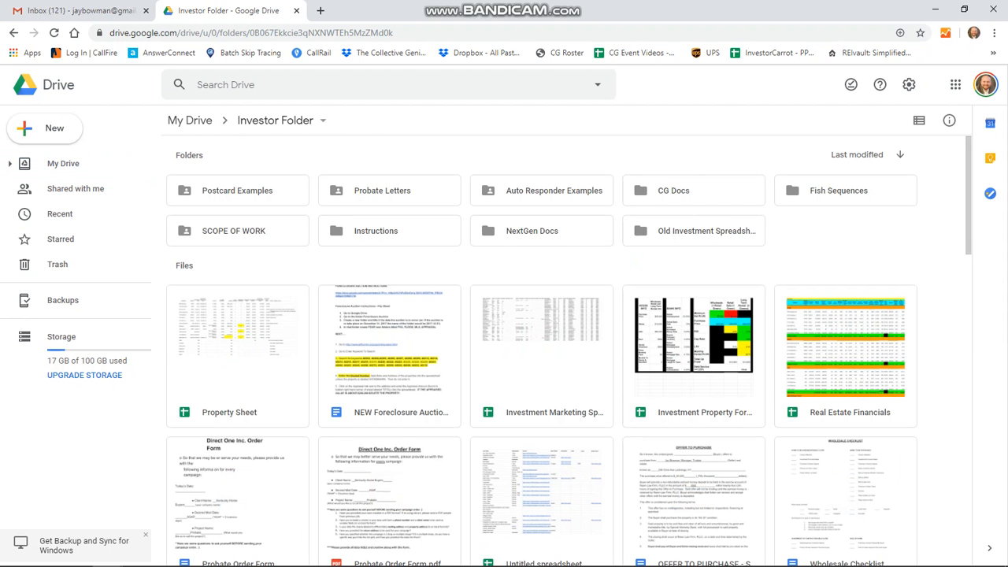
scroll(569, 351, "down", 4)
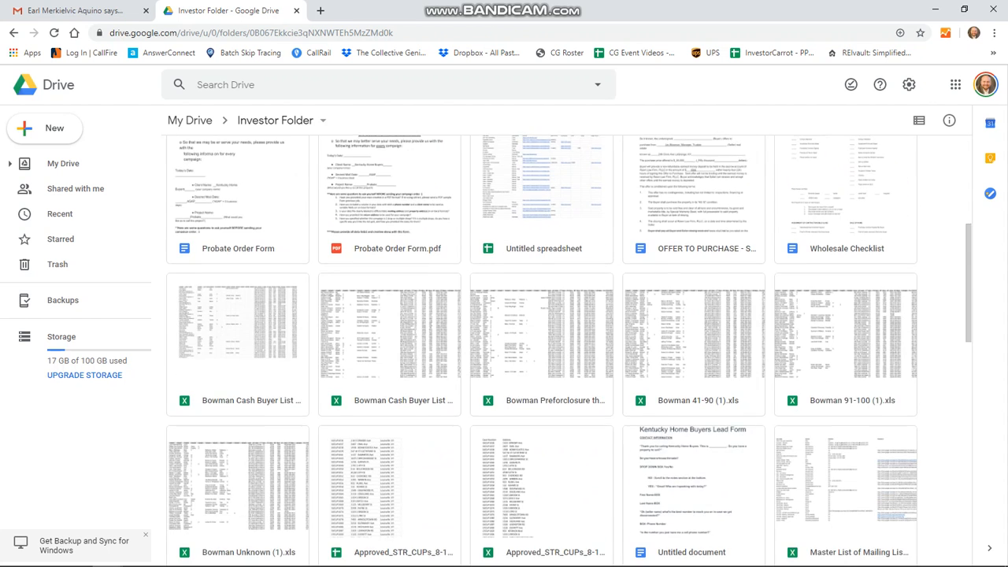
scroll(568, 351, "down", 3)
scroll(568, 352, "down", 3)
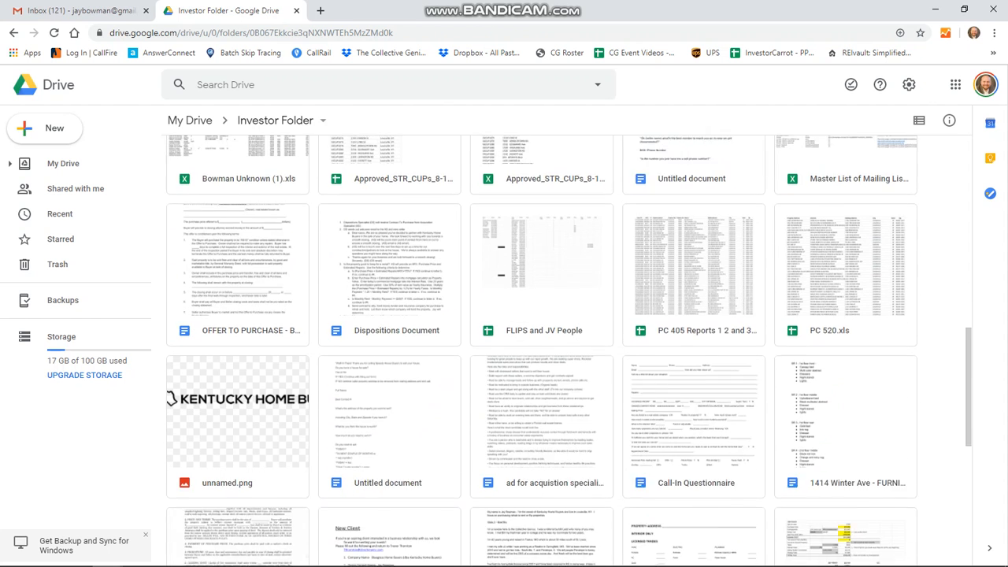
scroll(568, 351, "down", 2)
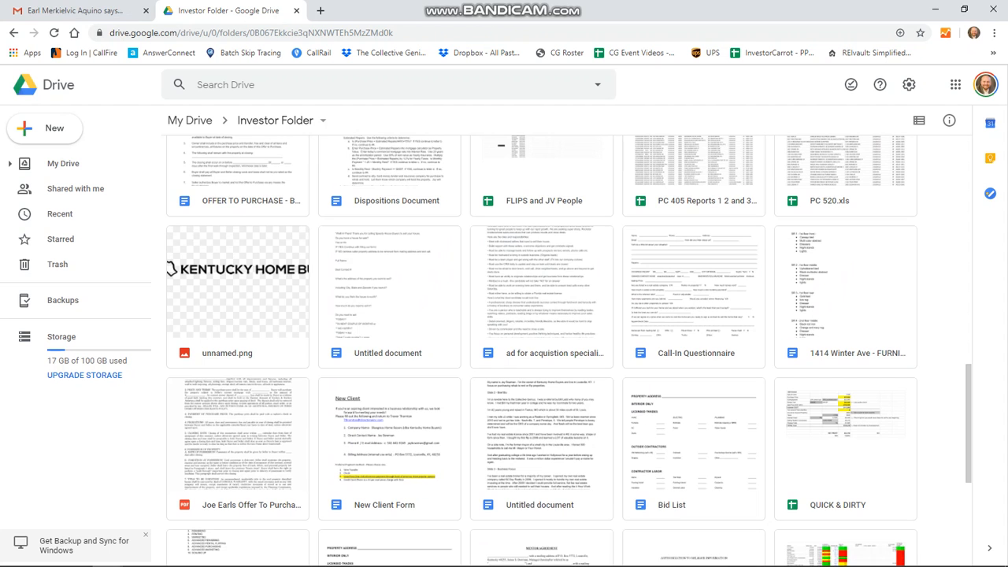
scroll(568, 351, "down", 3)
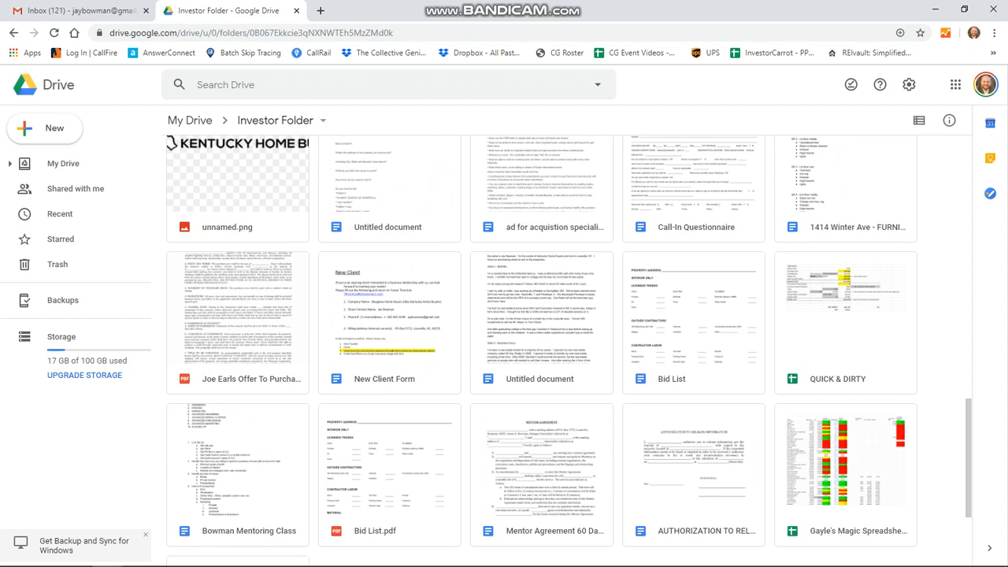
scroll(569, 351, "down", 5)
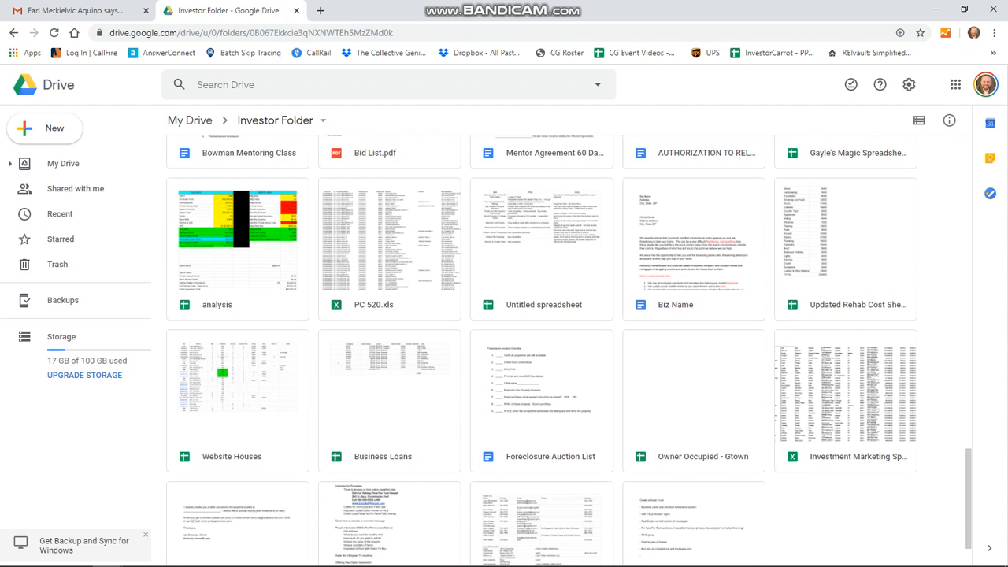
scroll(569, 352, "down", 1)
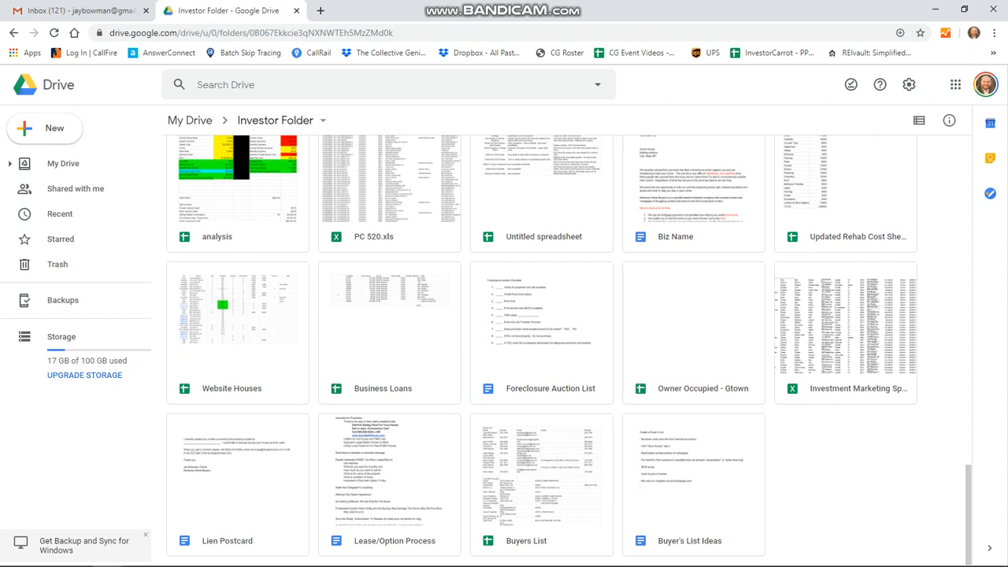
scroll(541, 352, "up", 15)
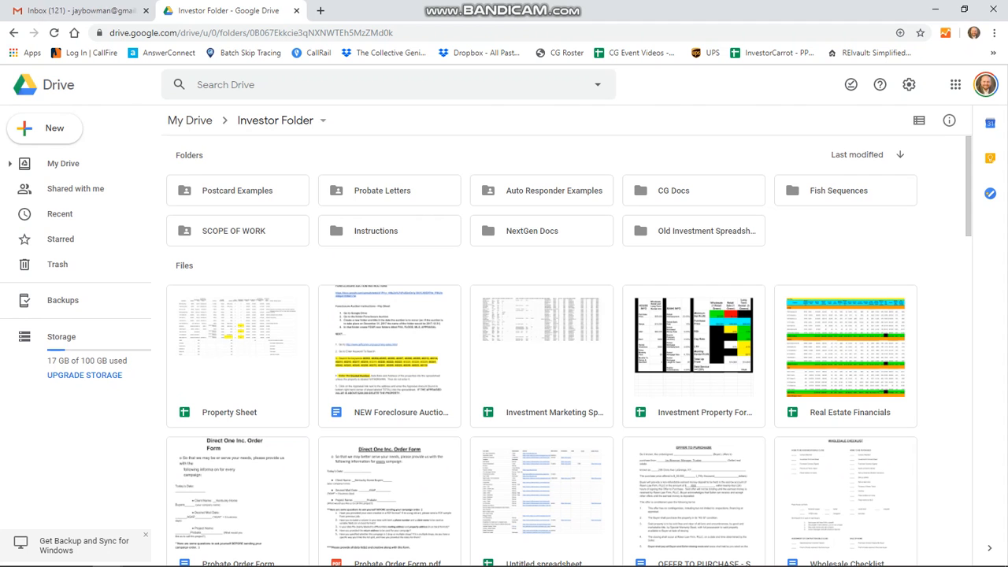
Step: Search Drive for 'purchase' and open the OFFER TO PURCHASE - BUYING document
left_click(268, 84)
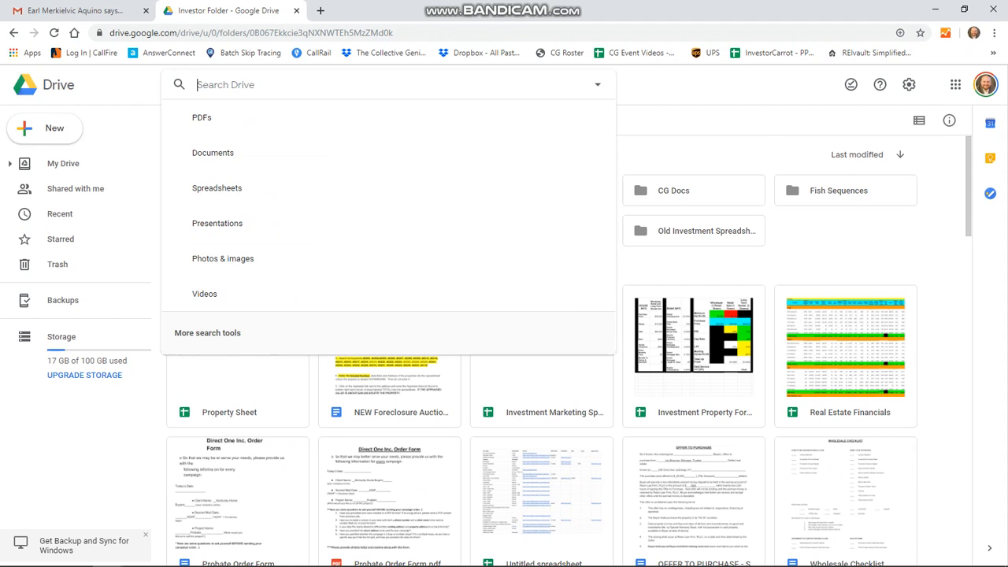
type("purchase")
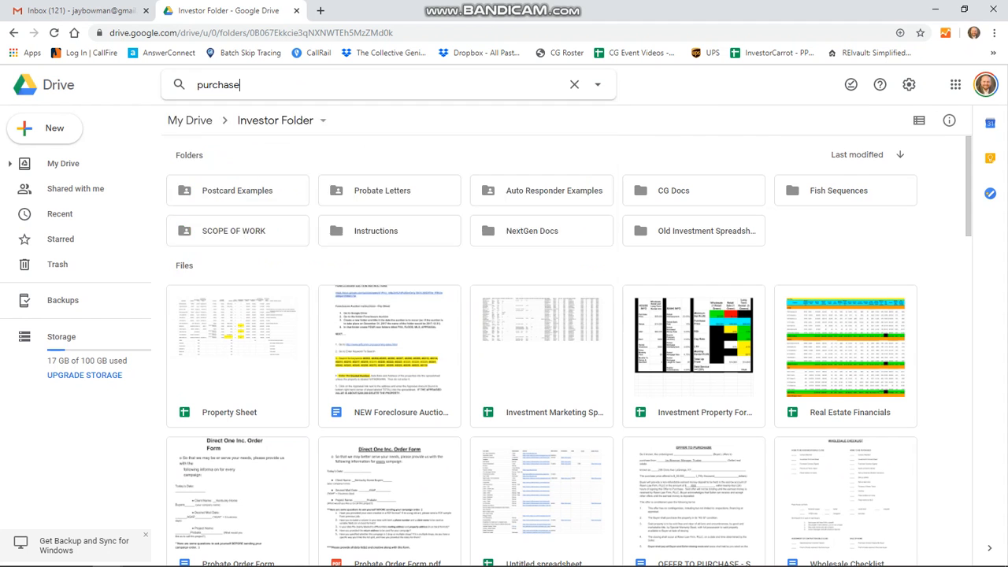
key("Return")
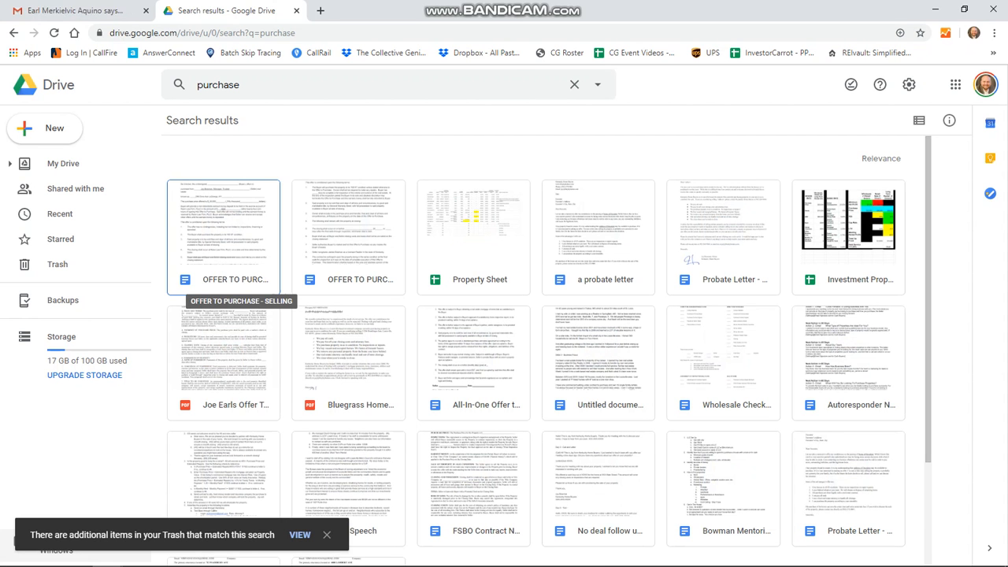
left_click(349, 238)
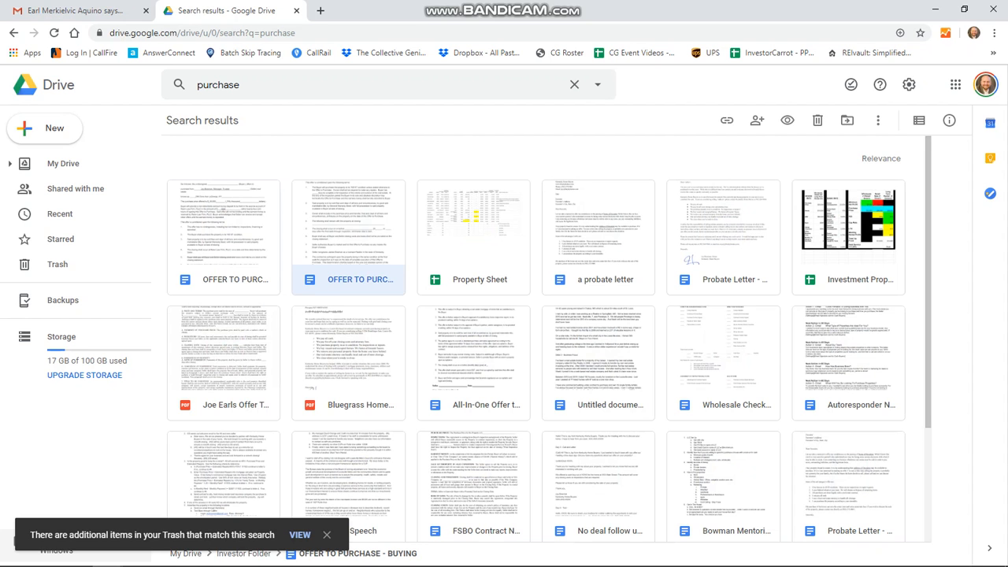
double_click(348, 238)
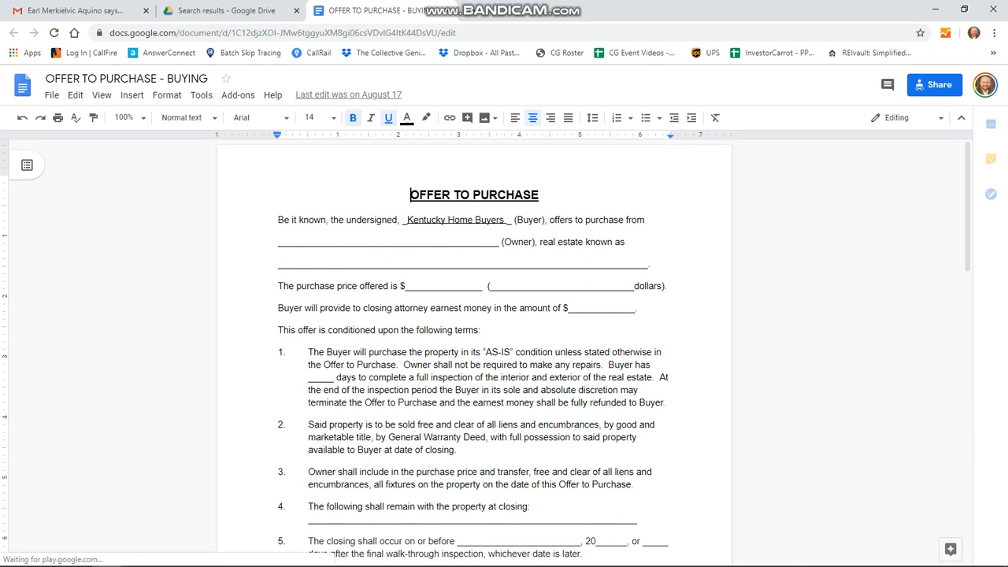
left_click_drag(406, 220, 504, 219)
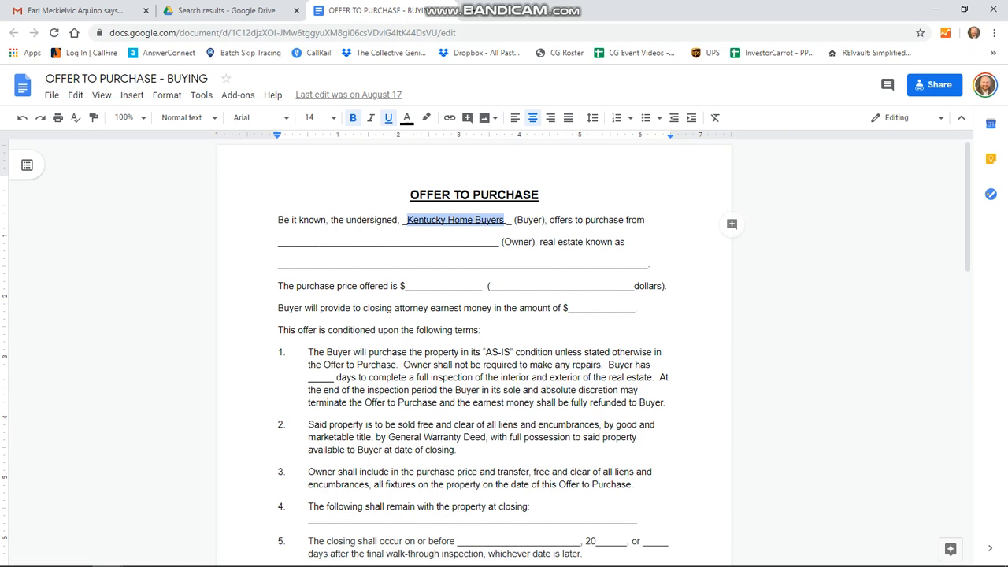
type("_____")
key("BackSpace")
key("BackSpace")
key("BackSpace")
key("BackSpace")
key("BackSpace")
key("BackSpace")
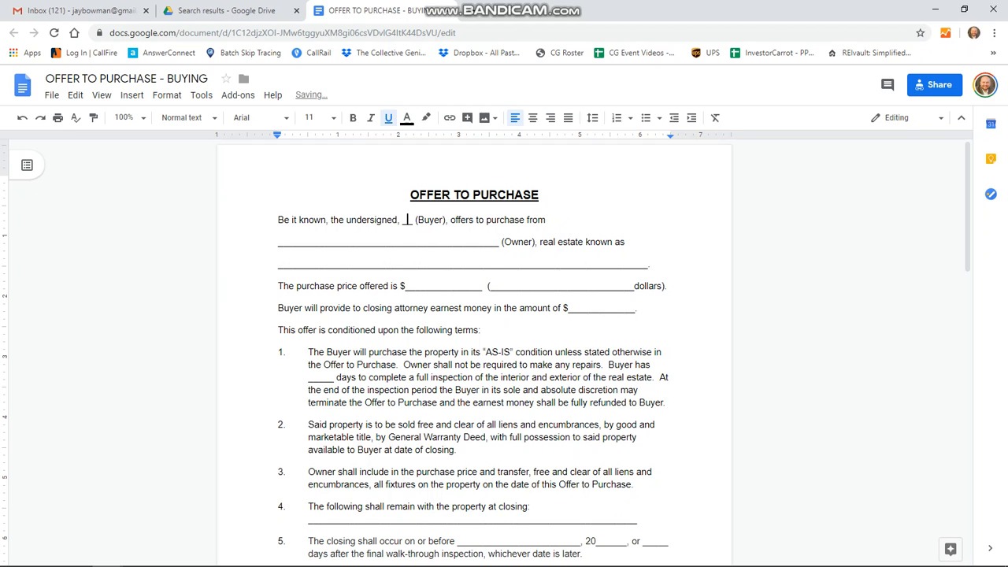
type("_")
key("BackSpace")
key("BackSpace")
type("___________________")
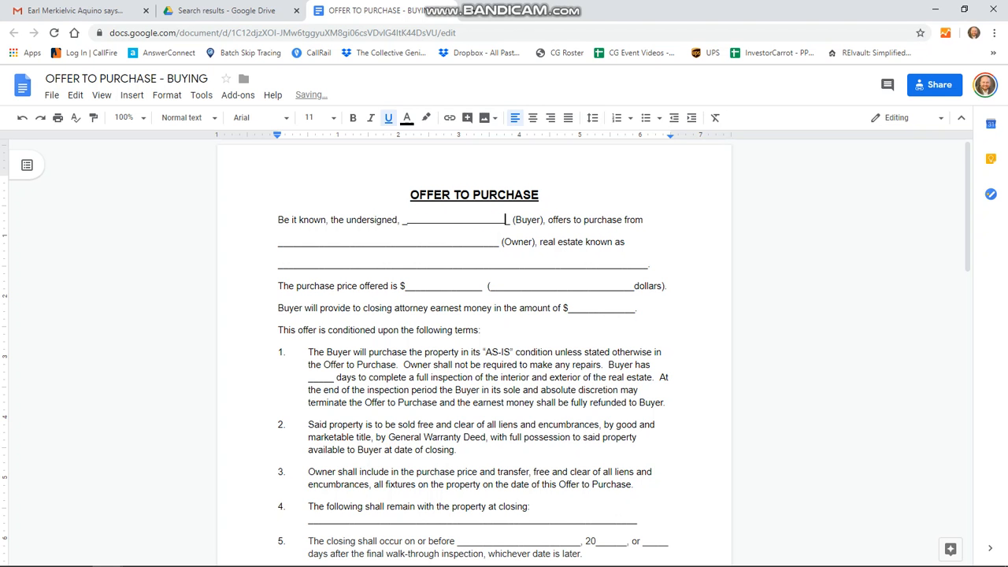
scroll(473, 355, "down", 15)
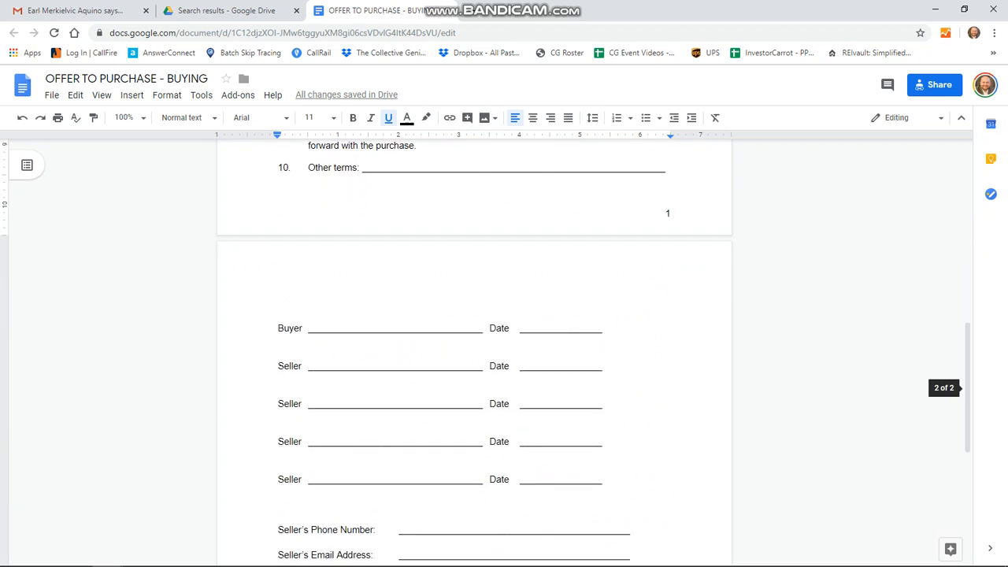
scroll(474, 354, "up", 15)
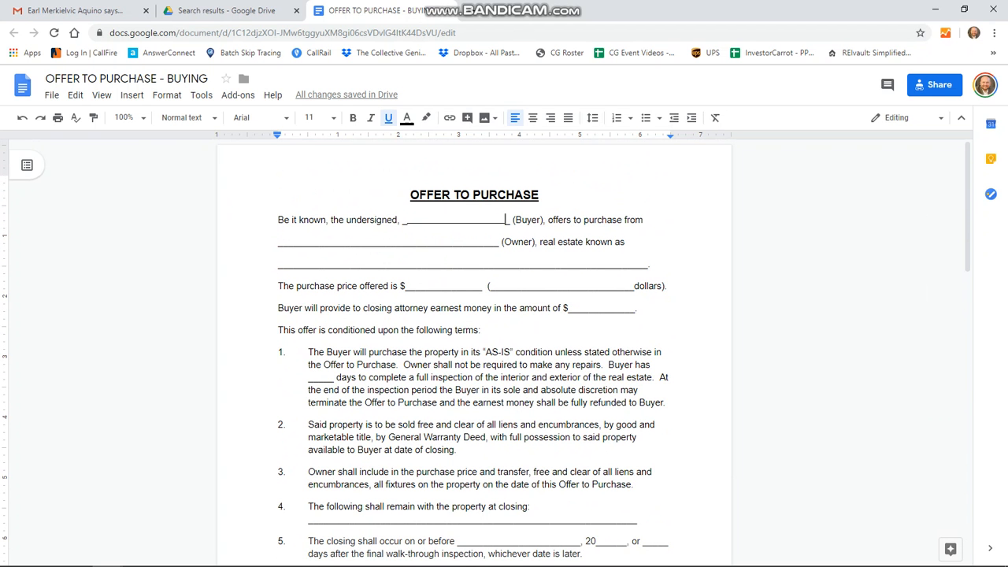
left_click(466, 220)
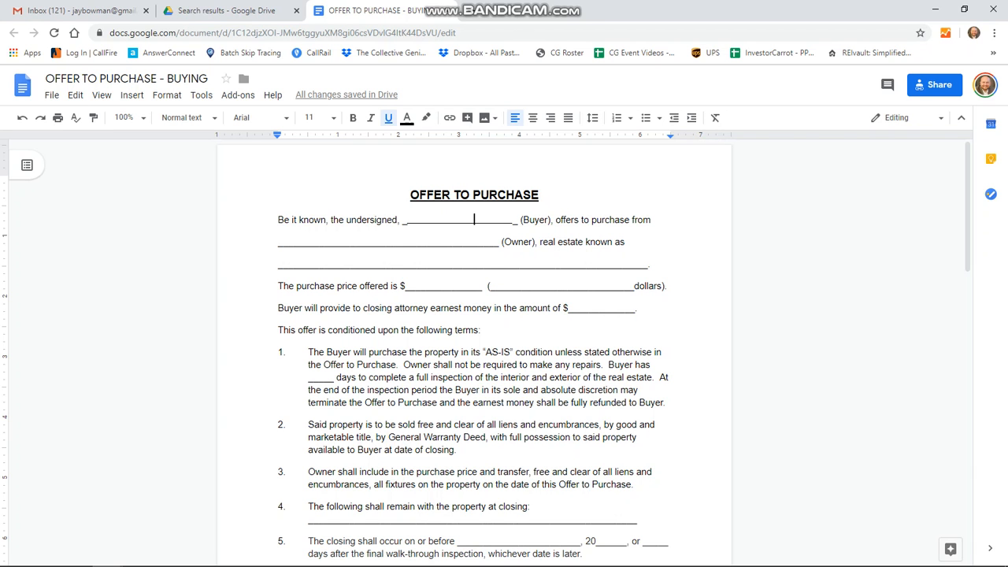
Step: Remove stray underscores and spaces before (Buyer) and add back an underlined space
left_click(407, 219)
key("BackSpace")
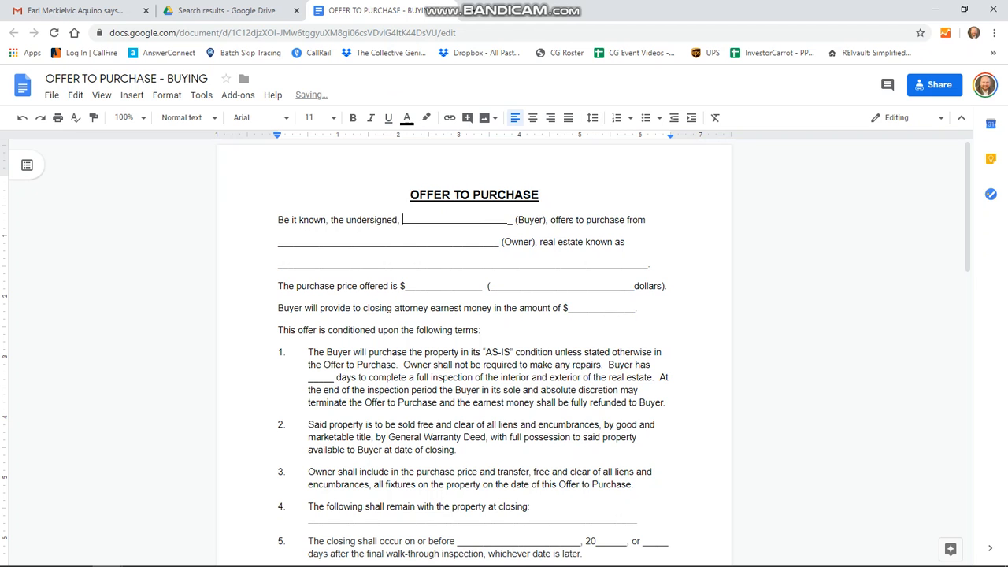
left_click(512, 220)
key("BackSpace")
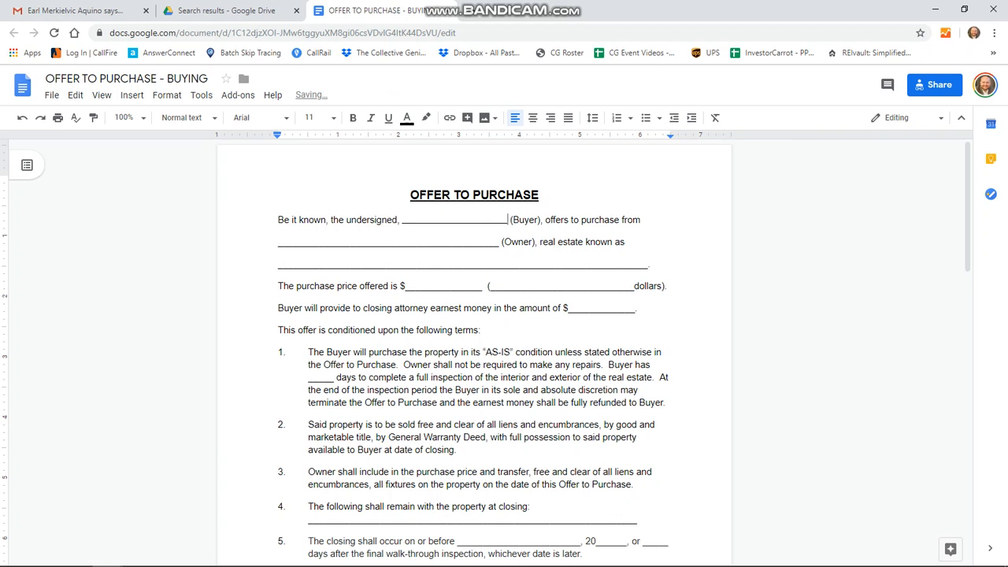
key("BackSpace")
key("BackSpace")
key("BackSpace")
key("BackSpace")
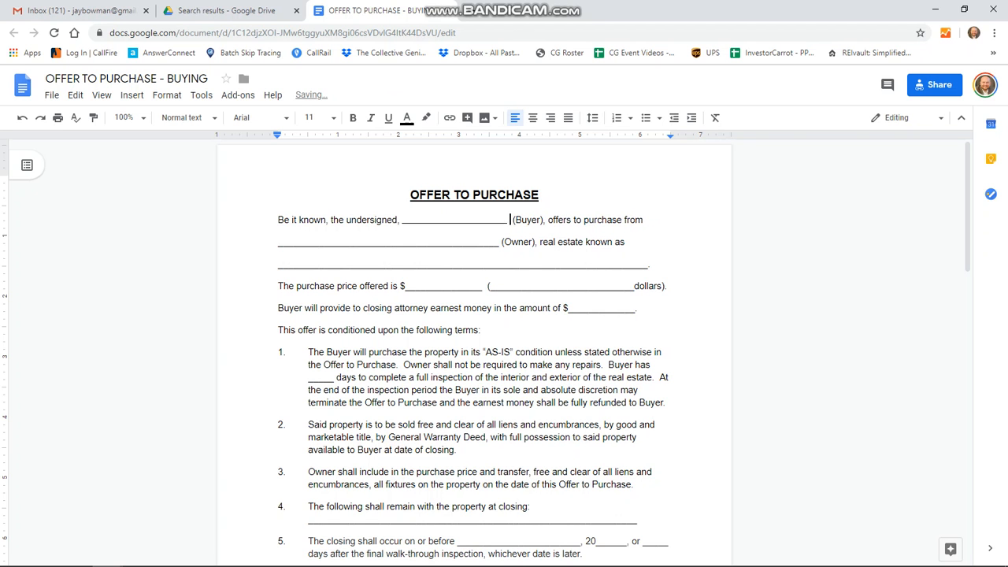
left_click(461, 219)
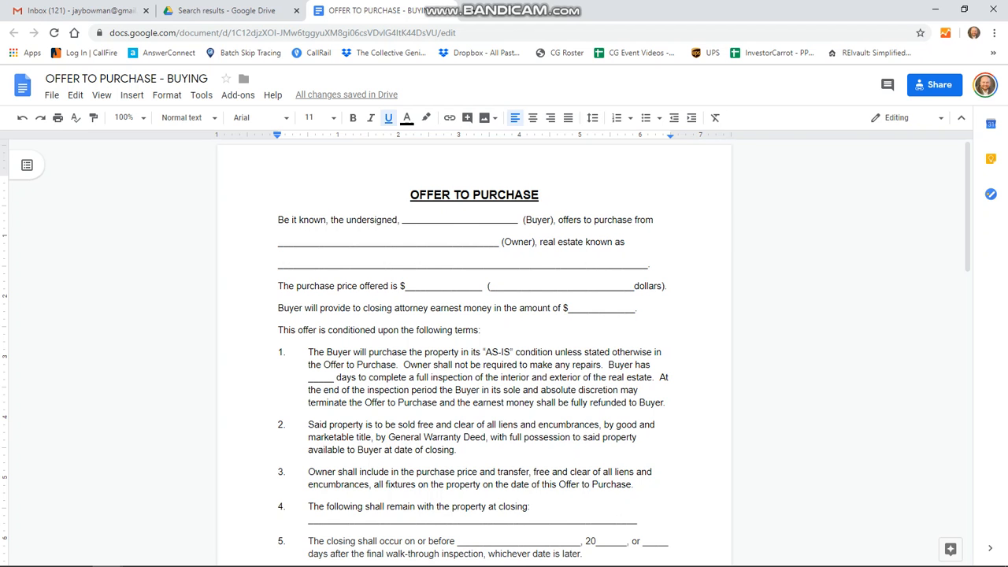
Step: Select the full Buyer and Owner blanks, then start a new browser tab
key("shift+Right")
key("shift+Right")
key("shift+Right")
key("shift+Right")
key("shift+Right")
key("shift+Right")
key("shift+Right")
key("shift+Right")
key("shift+Right")
key("shift+Right")
key("shift+Right")
key("shift+Right")
key("shift+Right")
key("shift+Right")
key("shift+Right")
key("shift+Right")
key("shift+Right")
key("shift+Right")
key("shift+Right")
key("shift+Right")
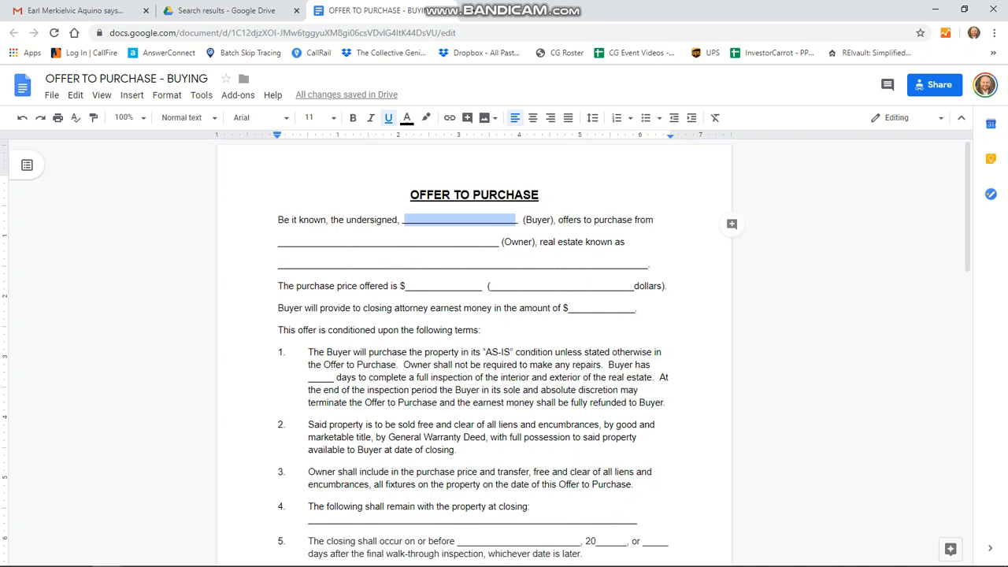
left_click_drag(277, 242, 488, 242)
key("shift+Right")
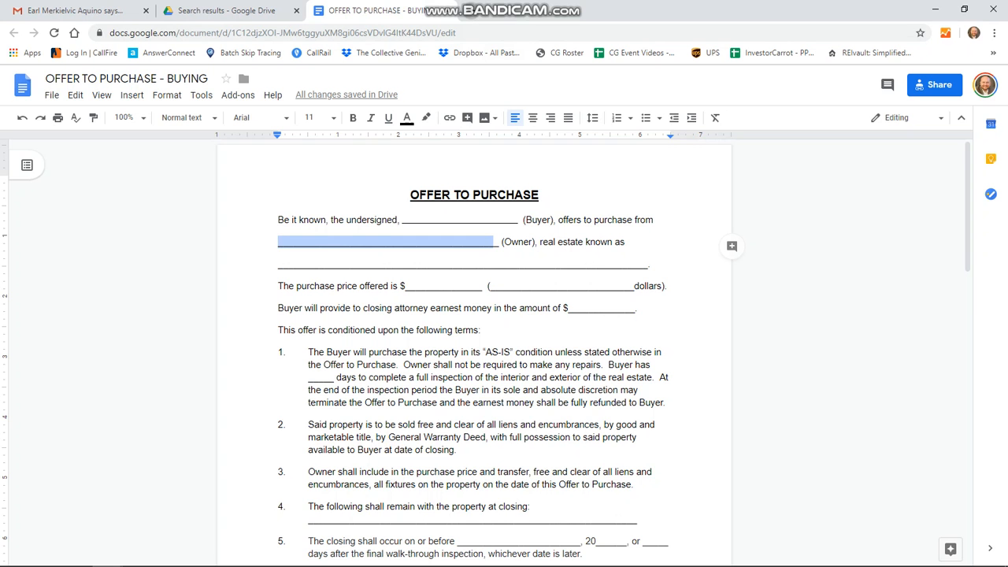
left_click(471, 10)
Step: Load the Jefferson County PVA site from a 'pva' search and log in
type("pva")
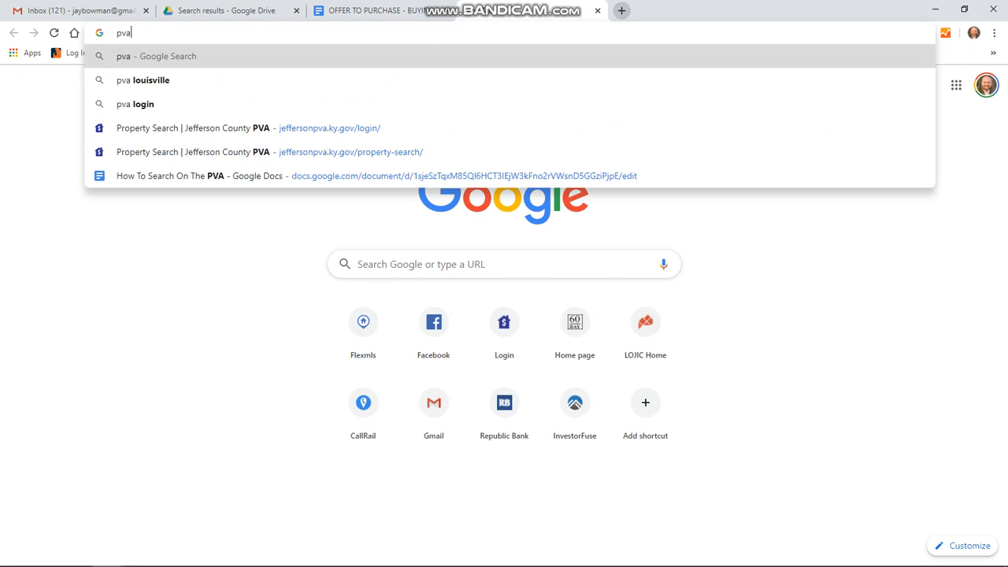
key("Down")
key("Down")
key("Down")
key("Return")
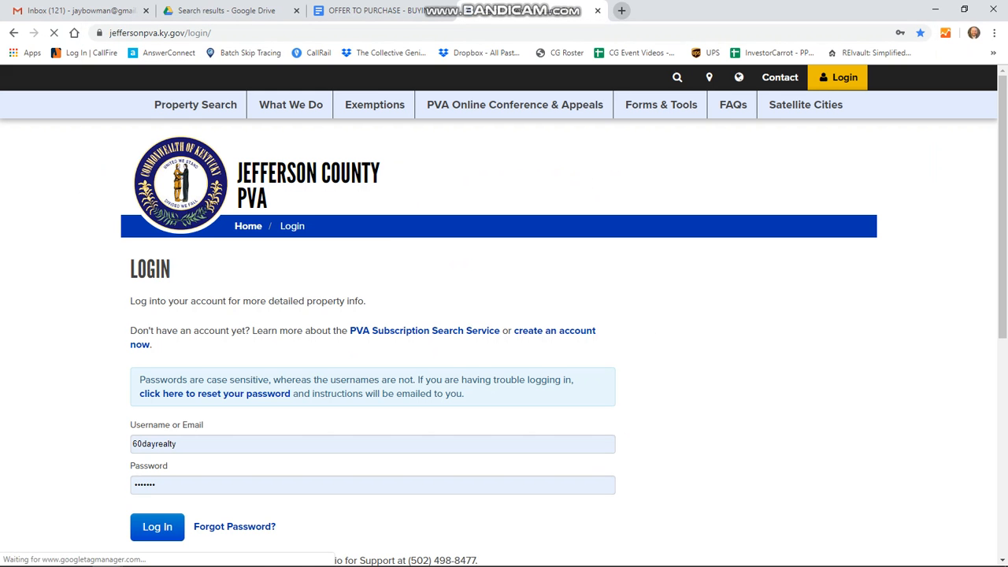
left_click(158, 527)
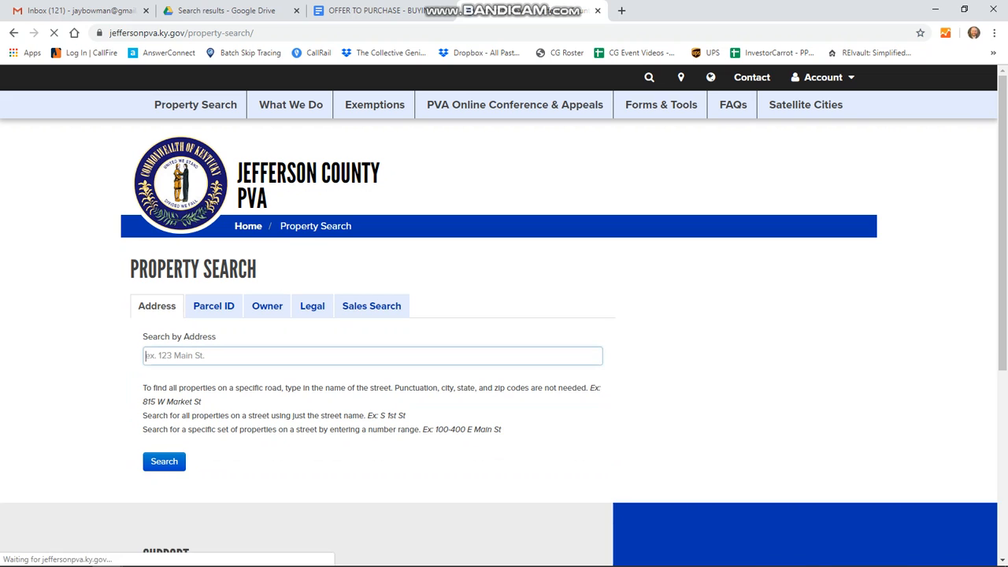
Step: Search the PVA by the property's street address and highlight both owners' names
left_click(373, 372)
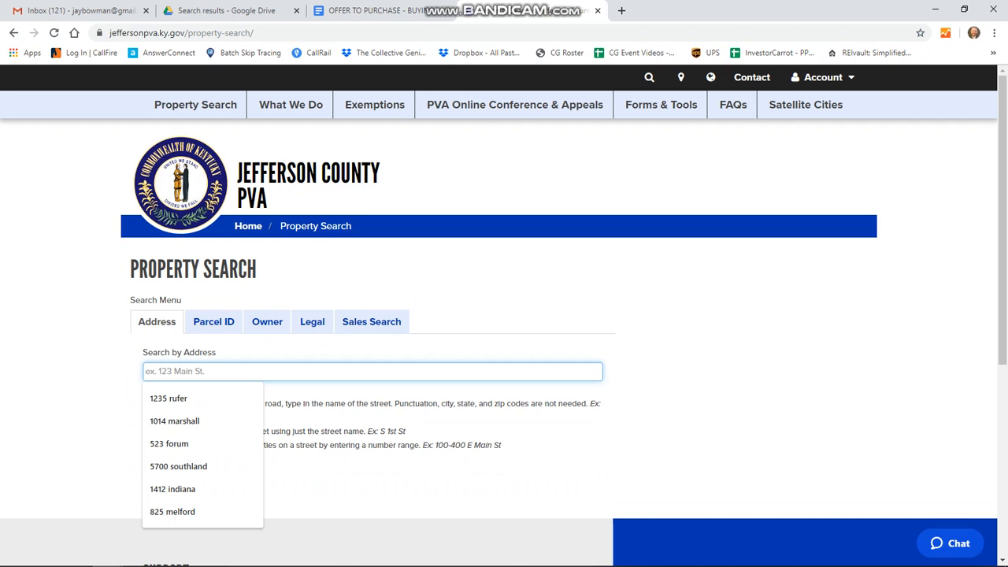
type("4926")
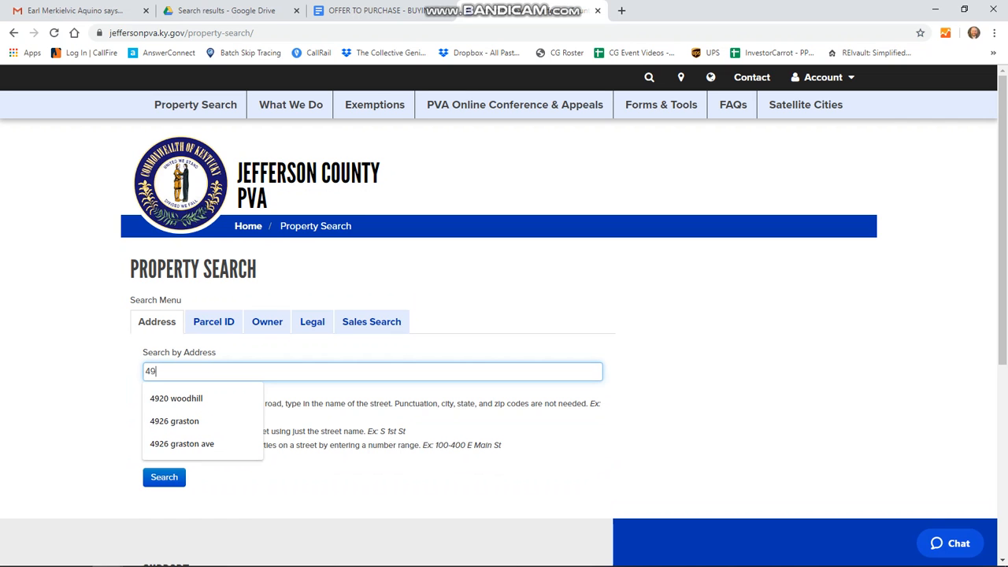
key("Down")
key("Down")
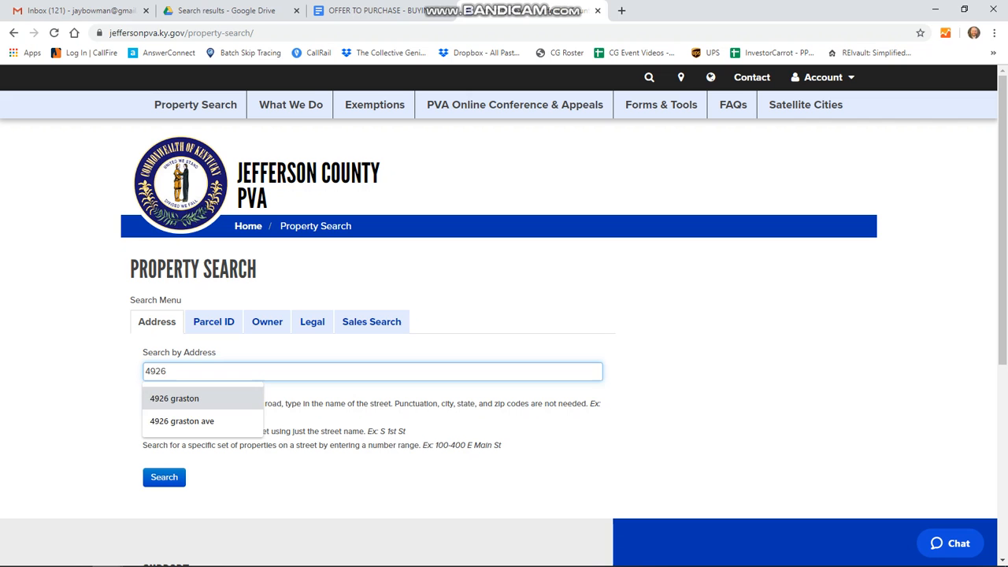
key("Up")
key("Return")
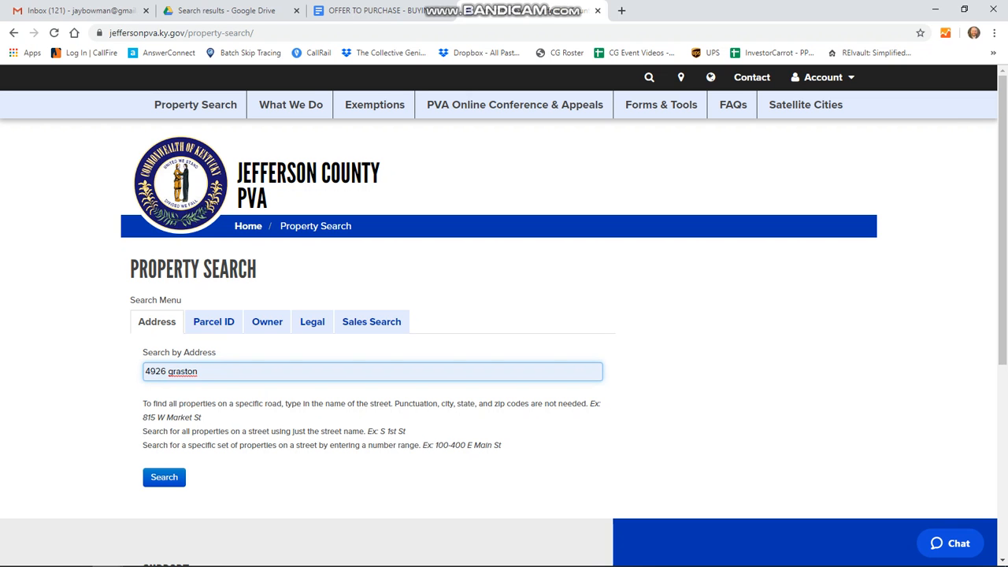
left_click(164, 477)
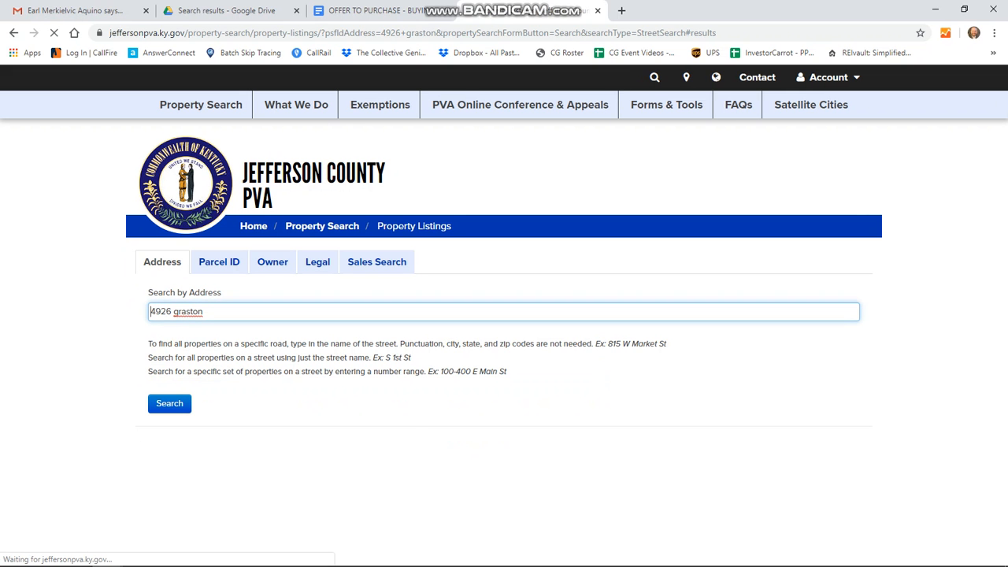
scroll(504, 315, "down", 2)
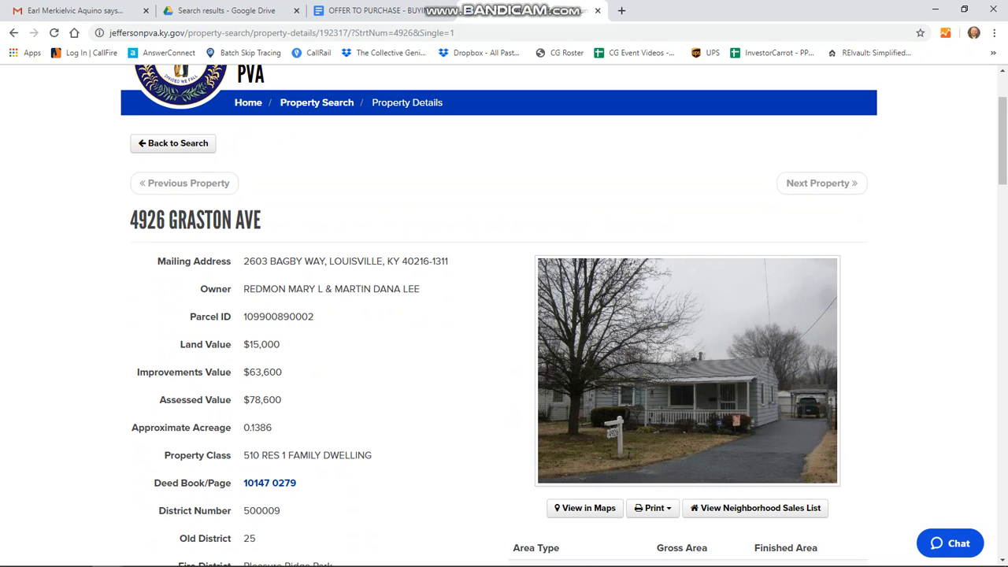
left_click_drag(315, 289, 243, 289)
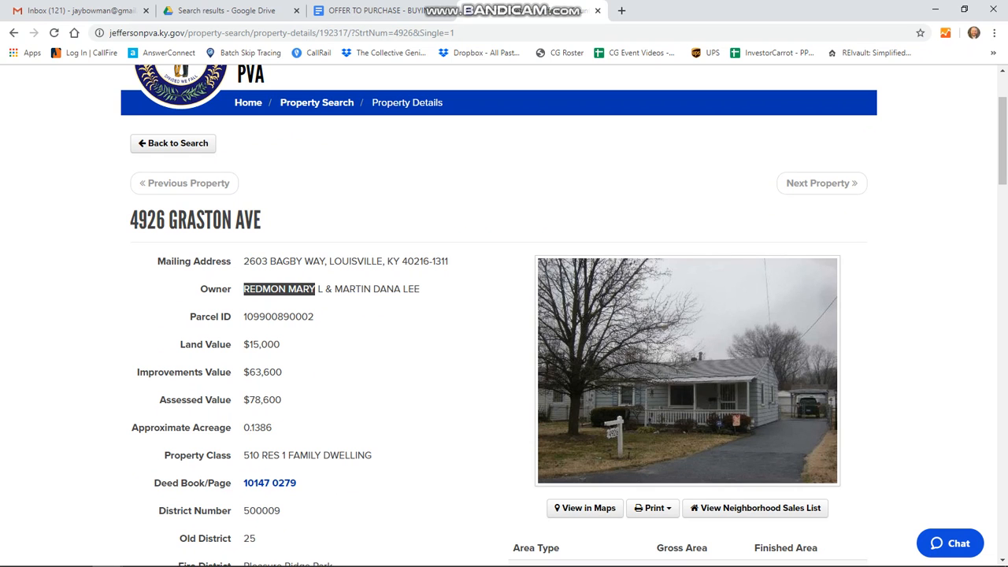
left_click_drag(400, 289, 334, 289)
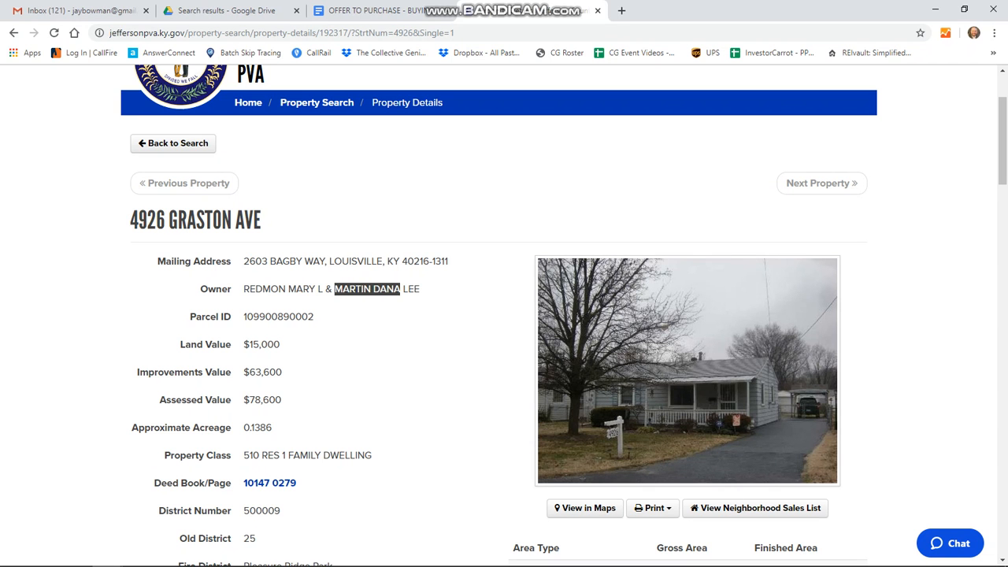
left_click(374, 11)
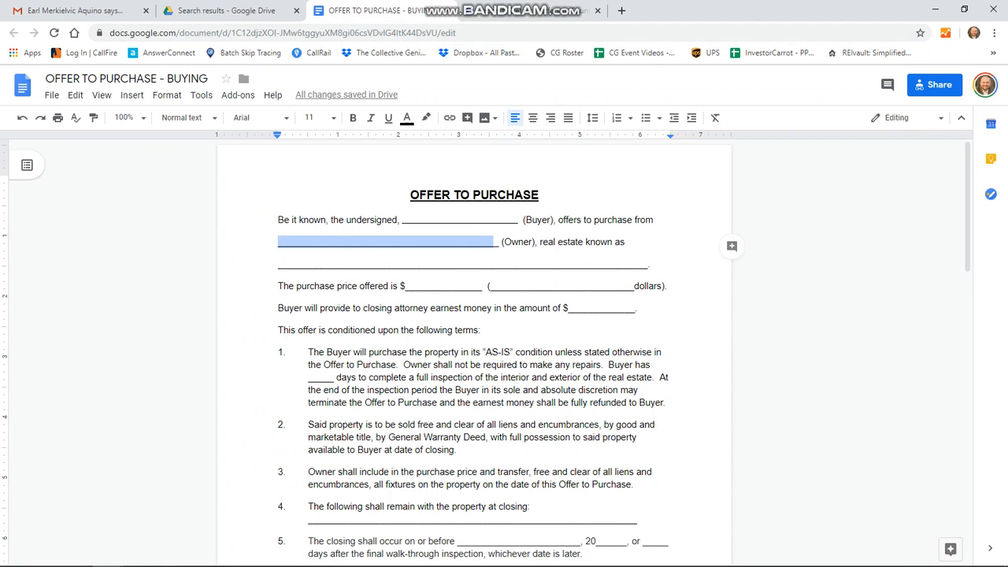
Step: Fill the Buyer blank with 'Goose Capital' and trim extra underscores so it fits
left_click(430, 219)
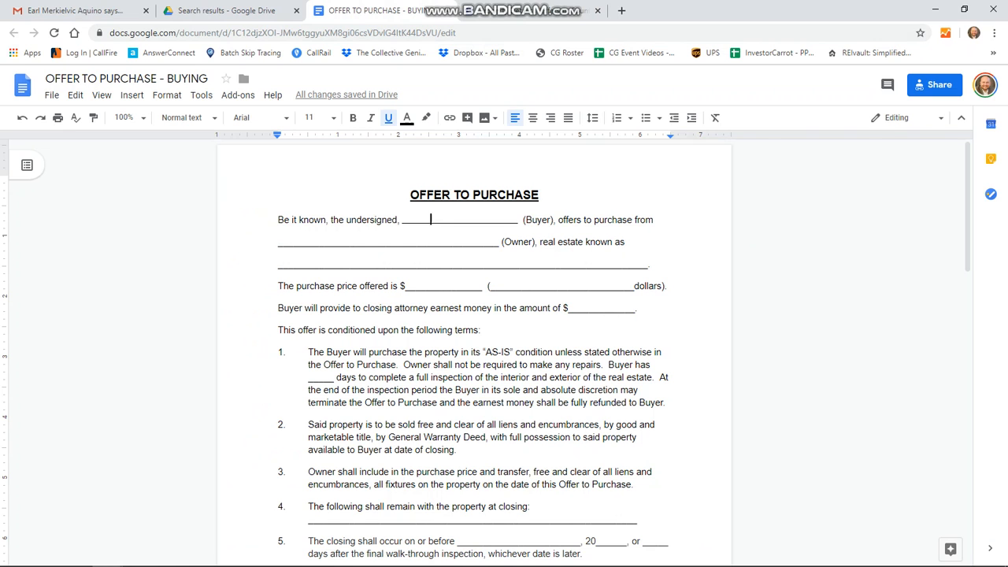
type("Good")
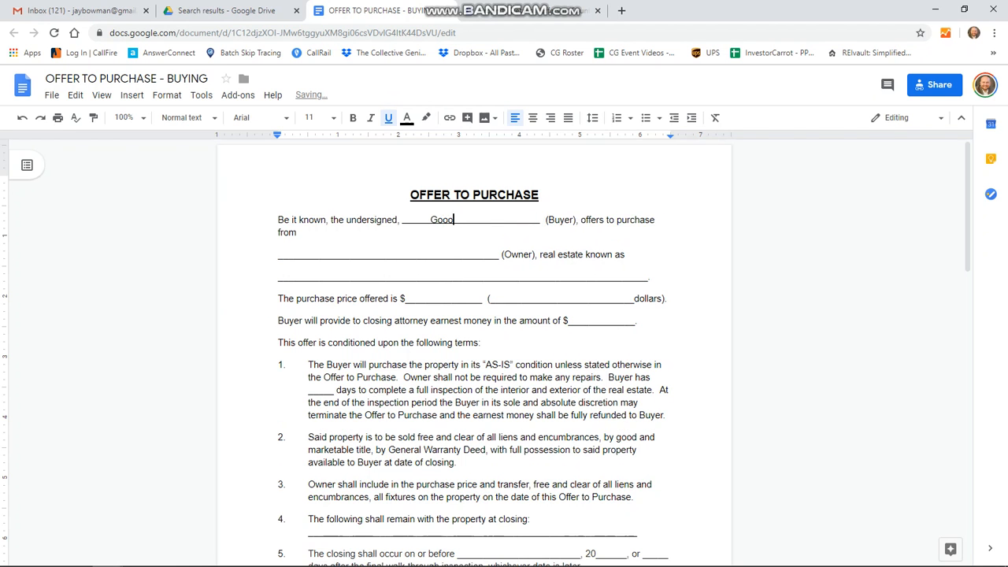
key("BackSpace")
type("se Capital")
key("Delete")
key("Delete")
key("Delete")
key("Delete")
key("Delete")
key("Delete")
key("Delete")
key("Delete")
key("Delete")
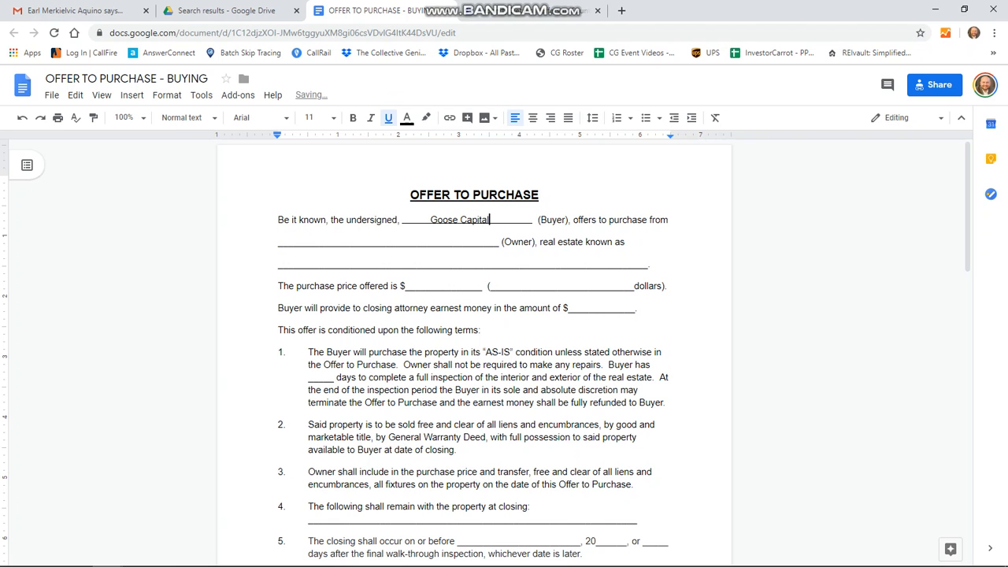
Step: Type the first owner's full name into the Owner blank, trimming underscores to keep one line
left_click(294, 242)
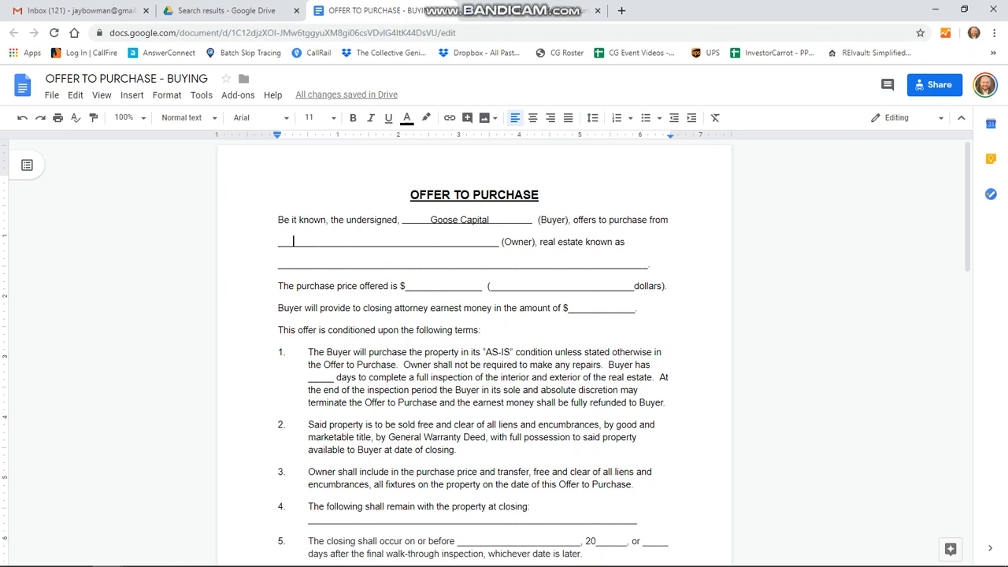
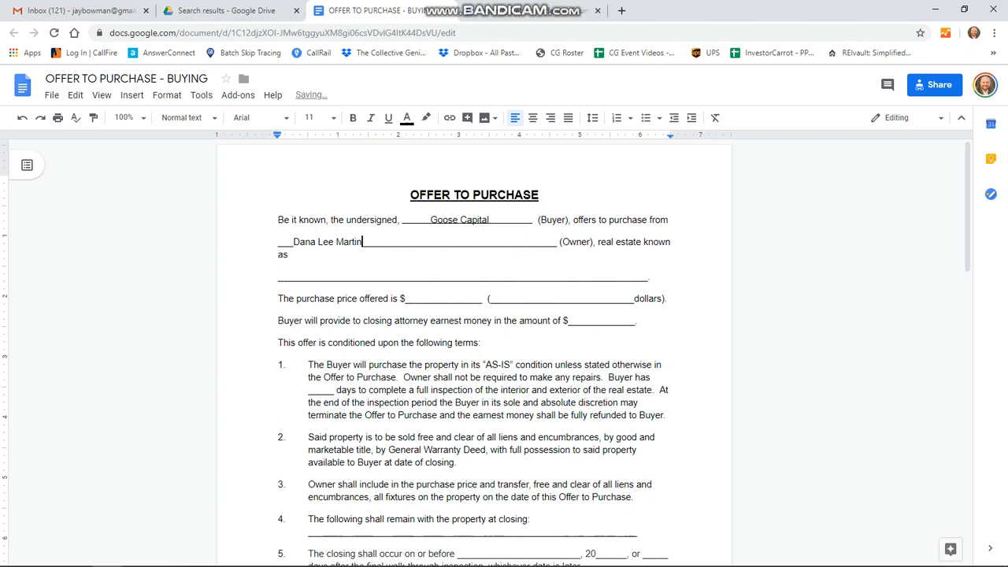
key("Delete")
key("Delete")
key("Delete")
key("Delete")
key("Delete")
key("Delete")
key("Delete")
key("Delete")
key("Delete")
key("Delete")
key("Delete")
key("Delete")
key("Delete")
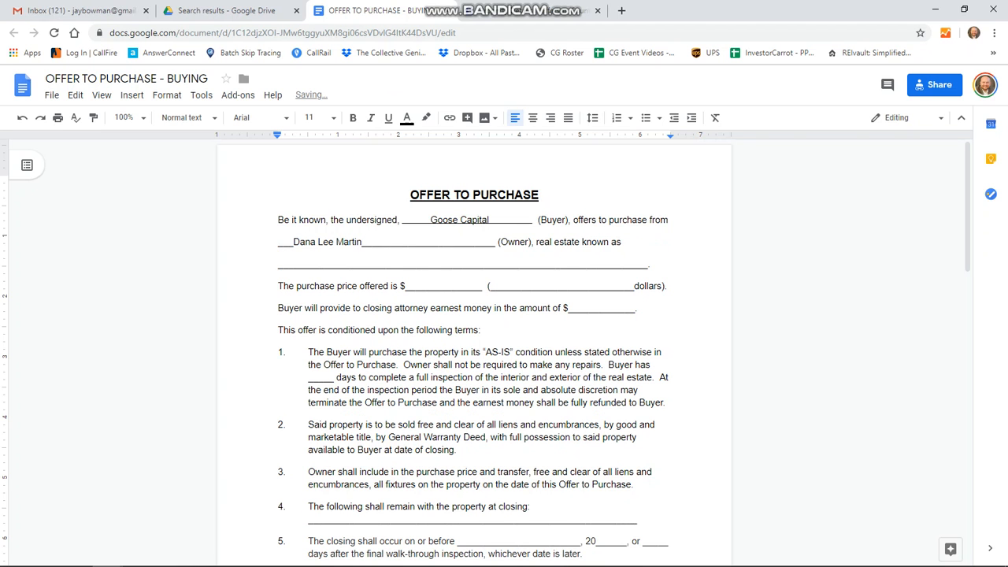
Step: Enter the property's street address, city, state and ZIP in the address blank, fitted on one line
left_click(319, 263)
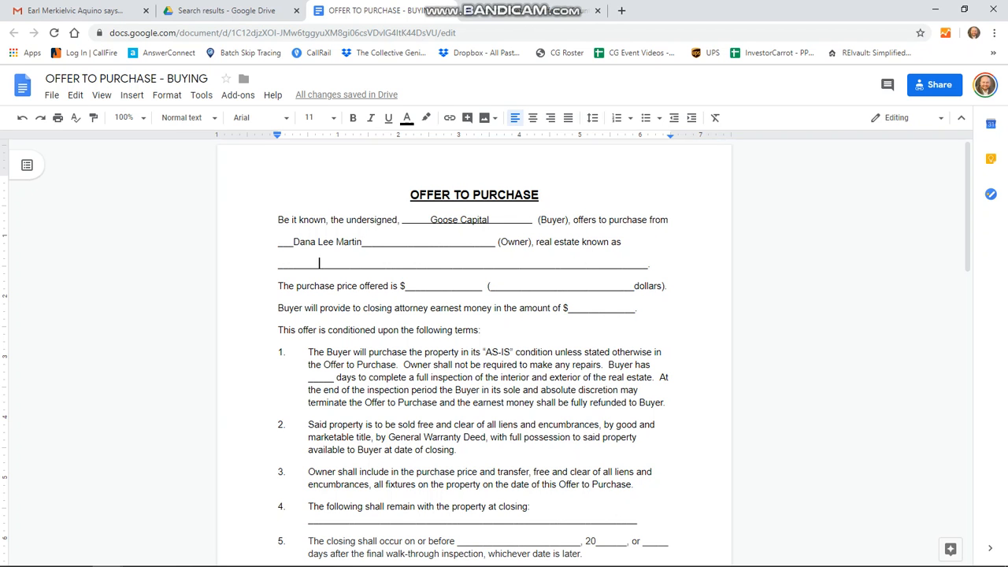
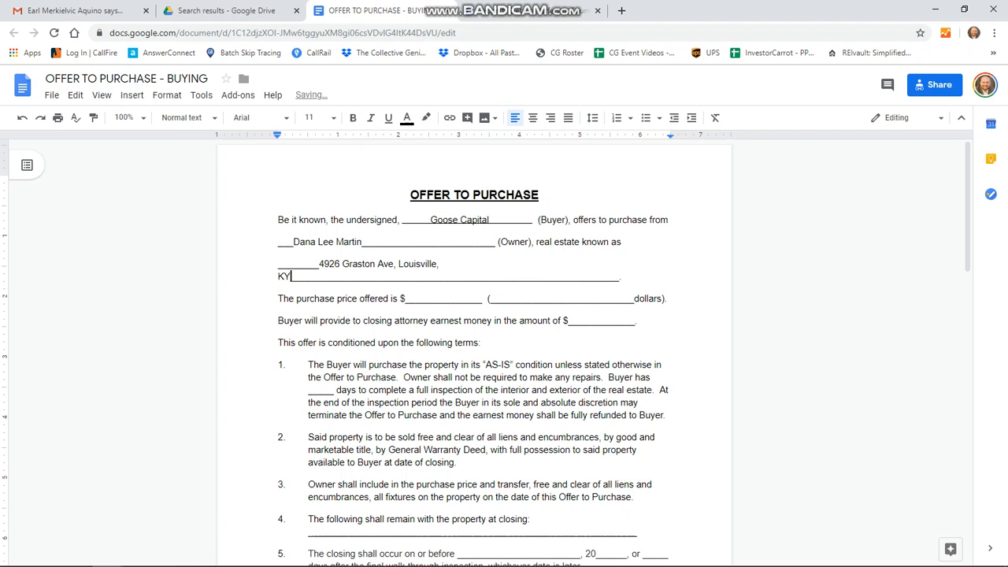
key("Delete")
key("Delete")
key("Delete")
key("Delete")
key("Delete")
key("Delete")
key("Delete")
key("Delete")
key("Delete")
key("Delete")
key("Delete")
key("Delete")
key("Delete")
key("Delete")
key("Delete")
key("Delete")
key("Delete")
key("Delete")
key("Delete")
key("Delete")
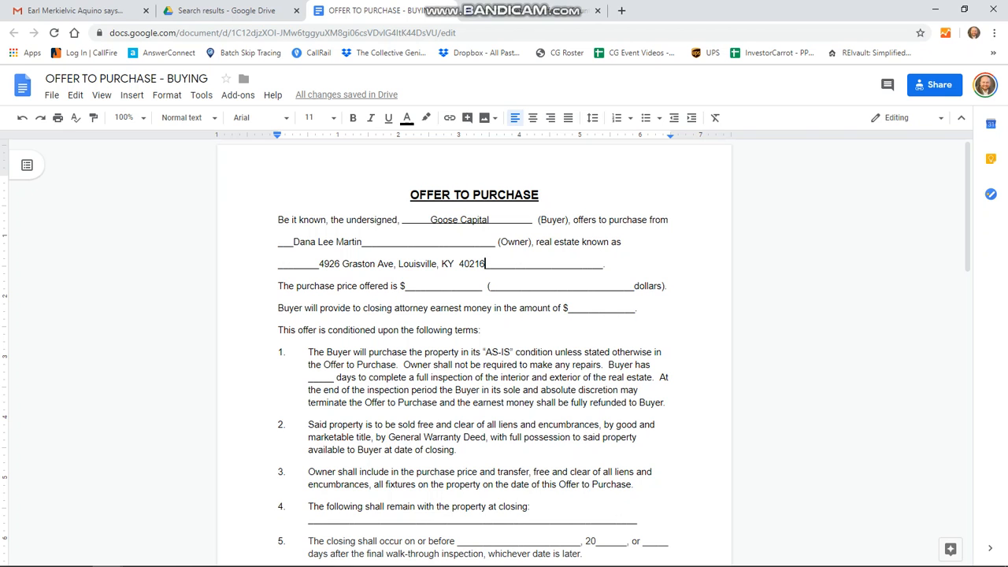
Step: Enter a purchase price of 57,000, written out as fifty-seven thousand, trimming extra underscores
left_click_drag(409, 286, 415, 285)
type("57")
type(",000")
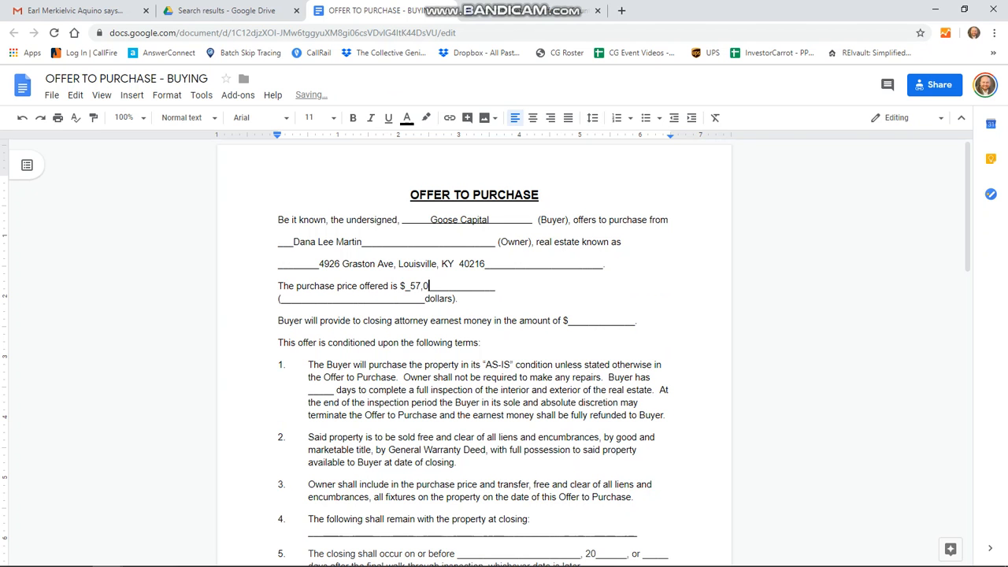
key("Delete")
key("Delete")
key("Delete")
key("Delete")
key("Delete")
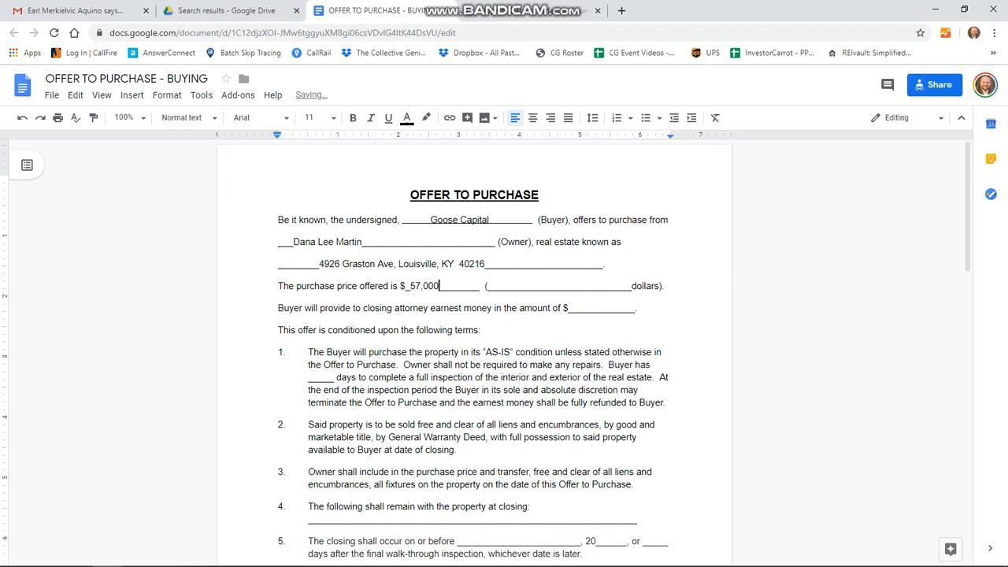
left_click(493, 286)
type("fifty")
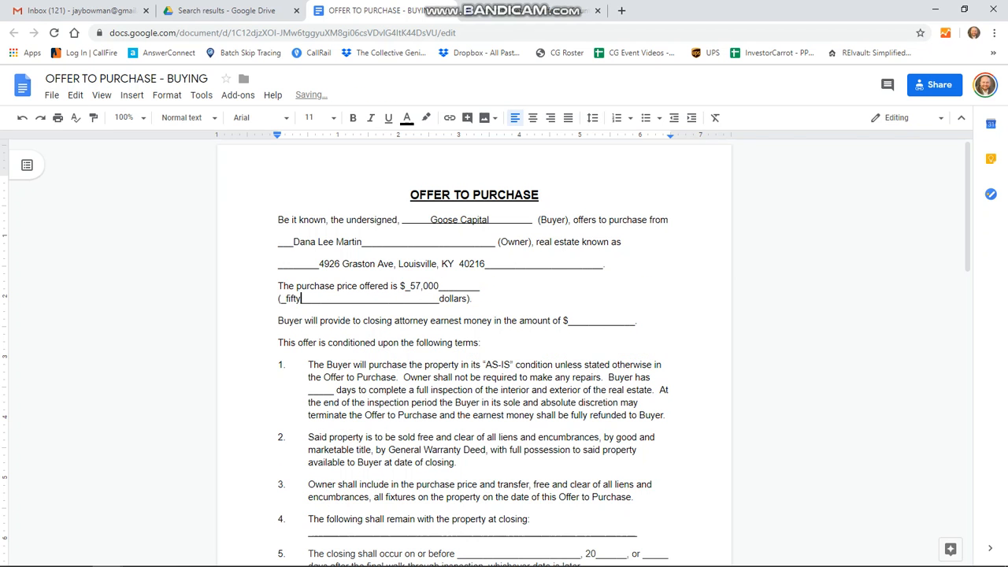
type("-seven thous")
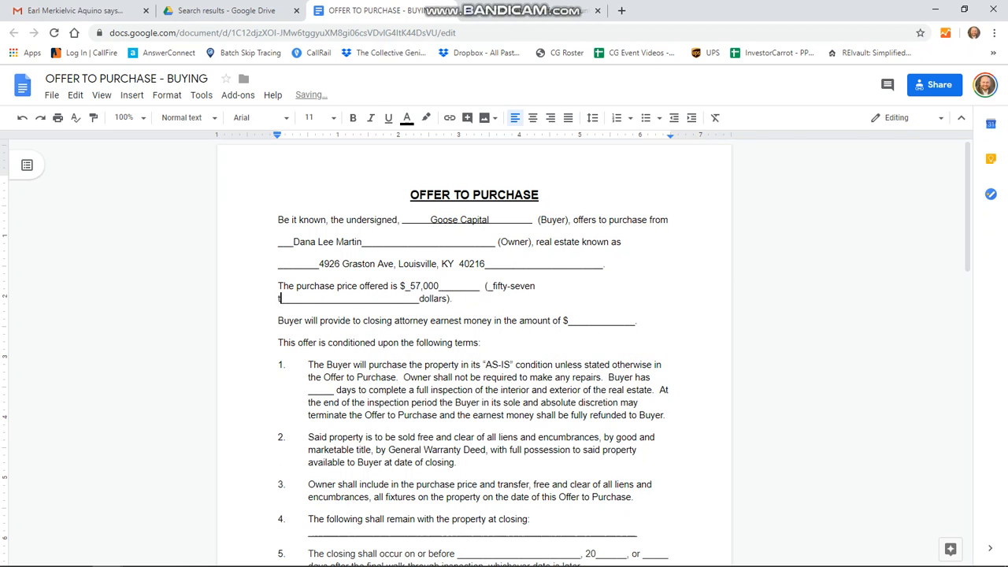
type("and")
key("Delete")
key("Delete")
key("Delete")
key("Delete")
key("Delete")
key("Delete")
key("Delete")
key("Delete")
key("Delete")
key("Delete")
key("Delete")
key("Delete")
key("Delete")
key("Delete")
key("Delete")
key("Delete")
key("Delete")
key("Delete")
key("Delete")
key("Delete")
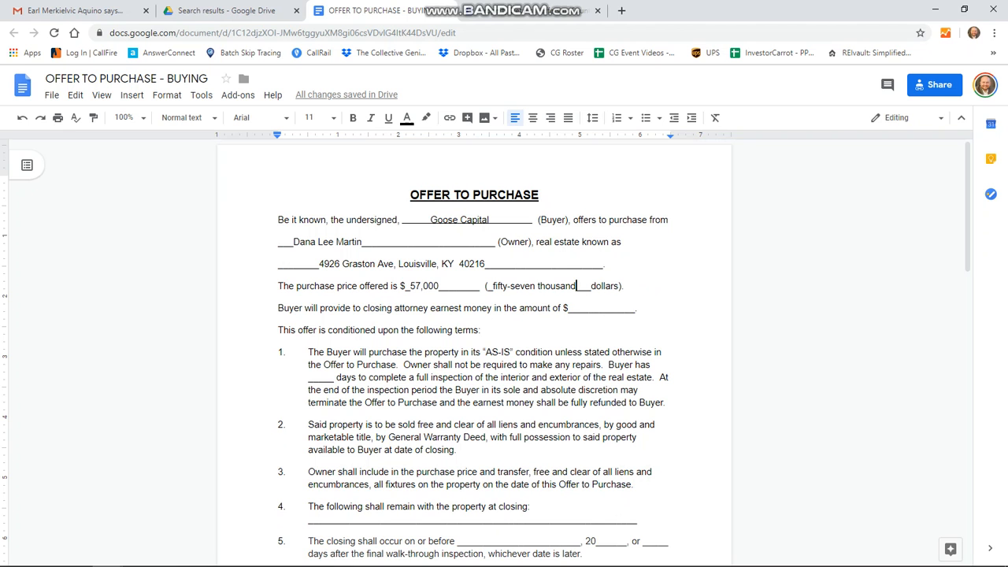
Step: Enter 100 as the earnest money amount
key("Down")
type("100")
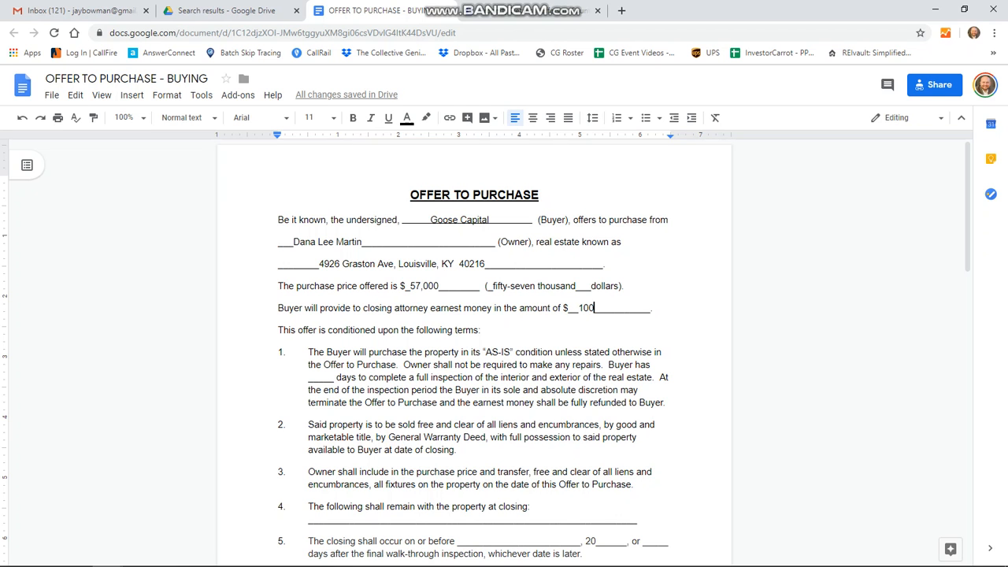
type("0")
key("BackSpace")
Step: Enter 4 inspection days in term 1 and list 'cars, washing machine,' under term 4
left_click(319, 377)
type("4")
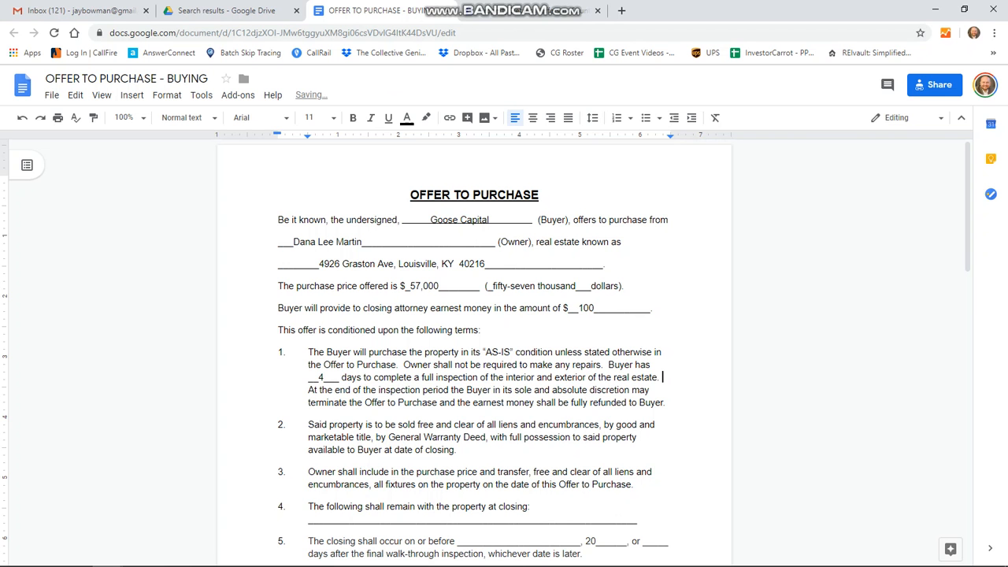
scroll(474, 354, "down", 3)
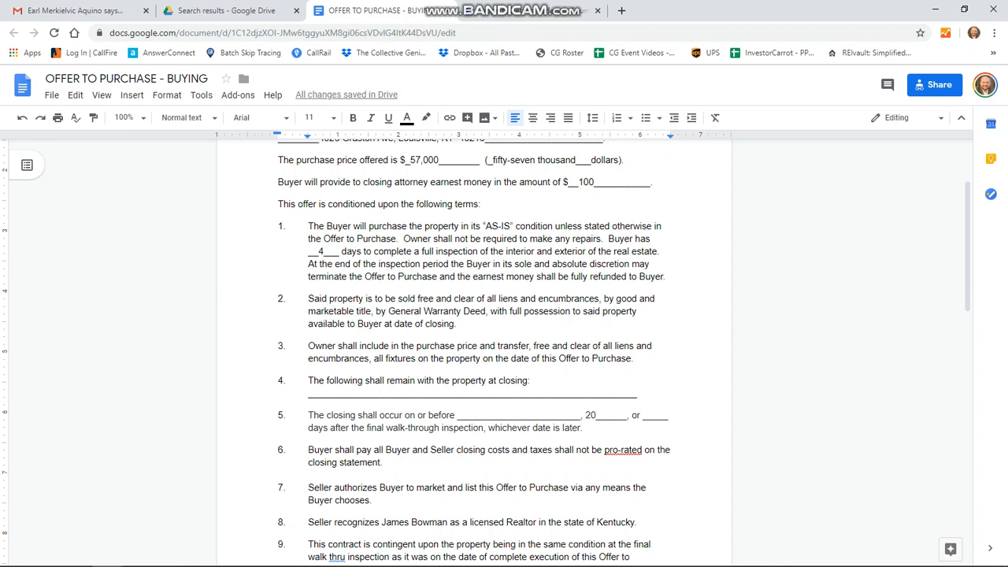
left_click(370, 393)
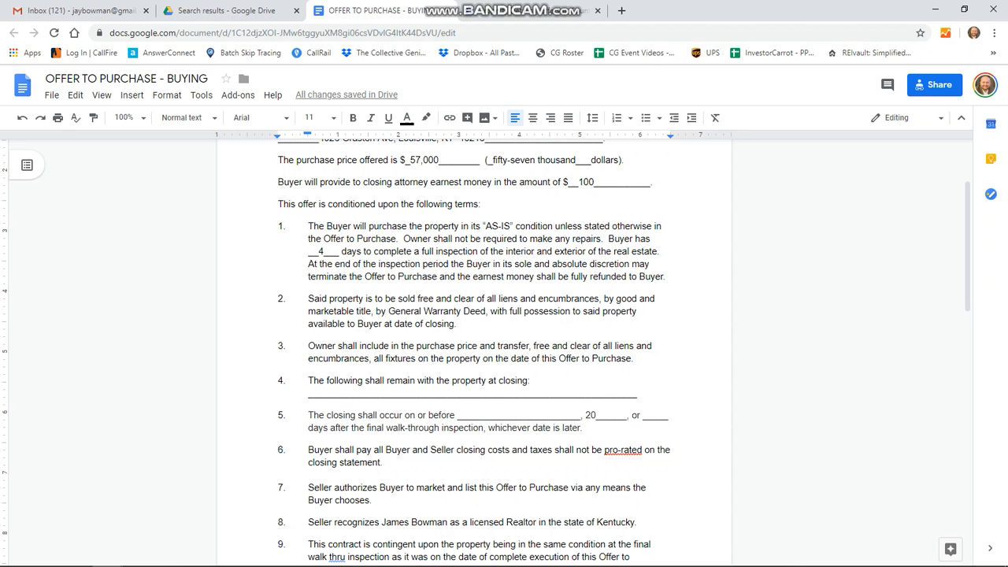
type("cars")
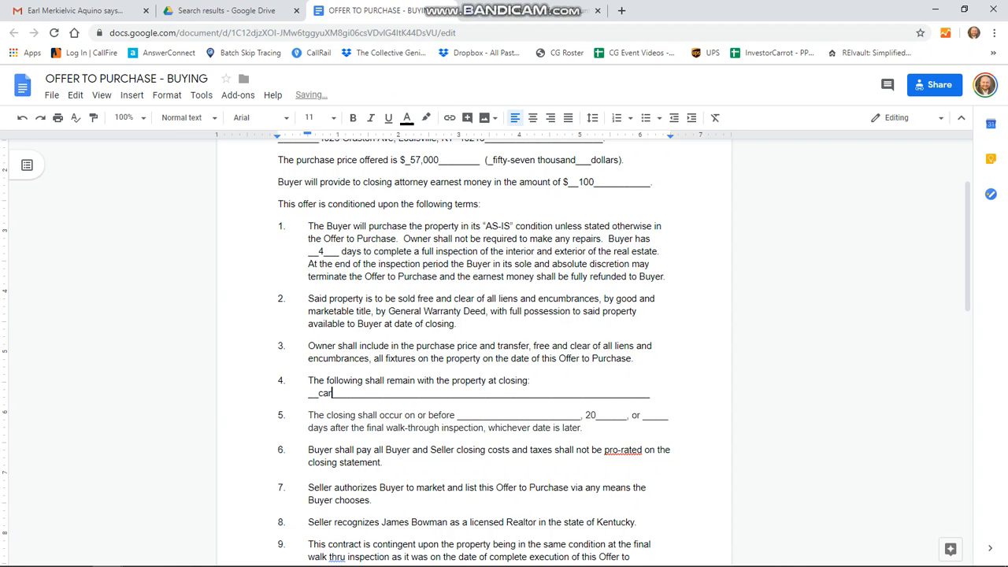
type(", w")
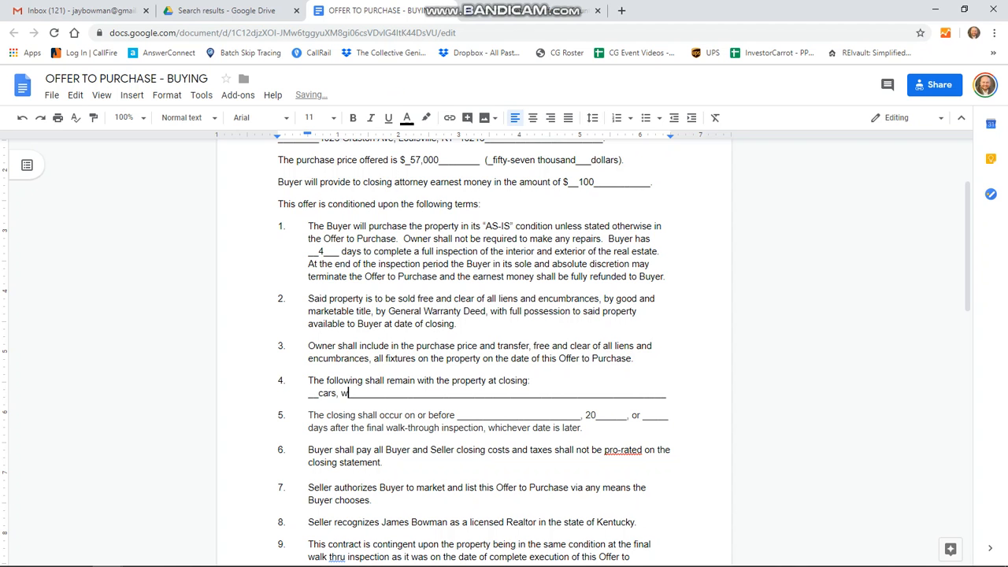
type("ashing machine,")
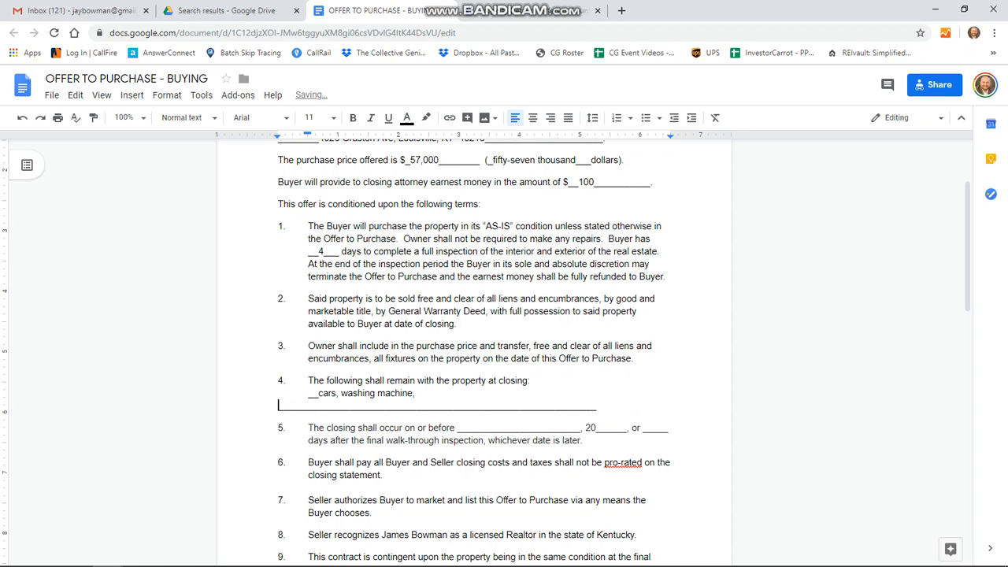
Step: Set term 5's closing date to November 22, 2019 or 2 days after walk-through, trimming underscores
key("Delete")
key("Delete")
key("Delete")
key("Delete")
key("Delete")
key("Delete")
key("Delete")
key("Delete")
key("Delete")
key("Delete")
key("Delete")
key("Delete")
key("Delete")
key("Delete")
key("Delete")
key("Delete")
key("Delete")
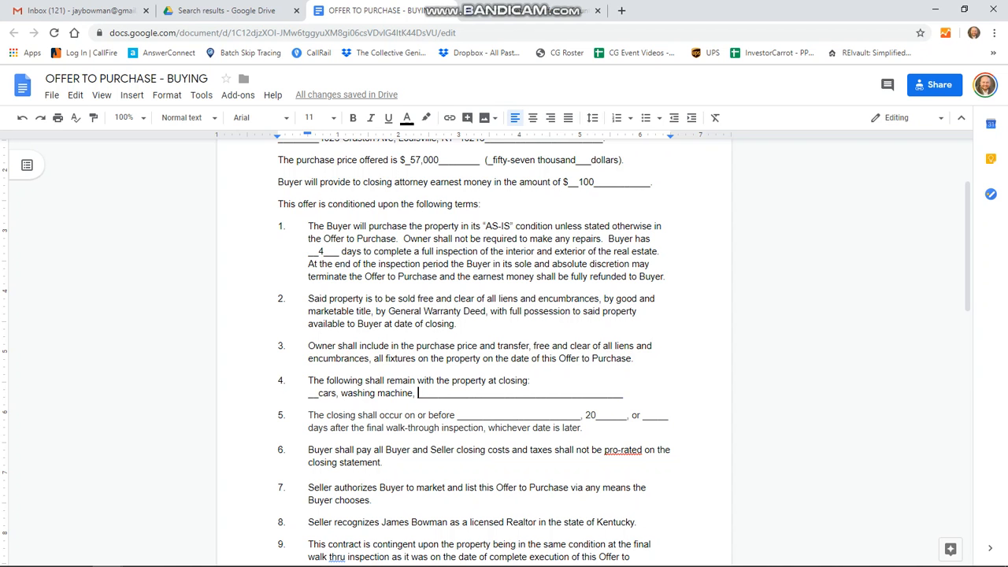
left_click(463, 414)
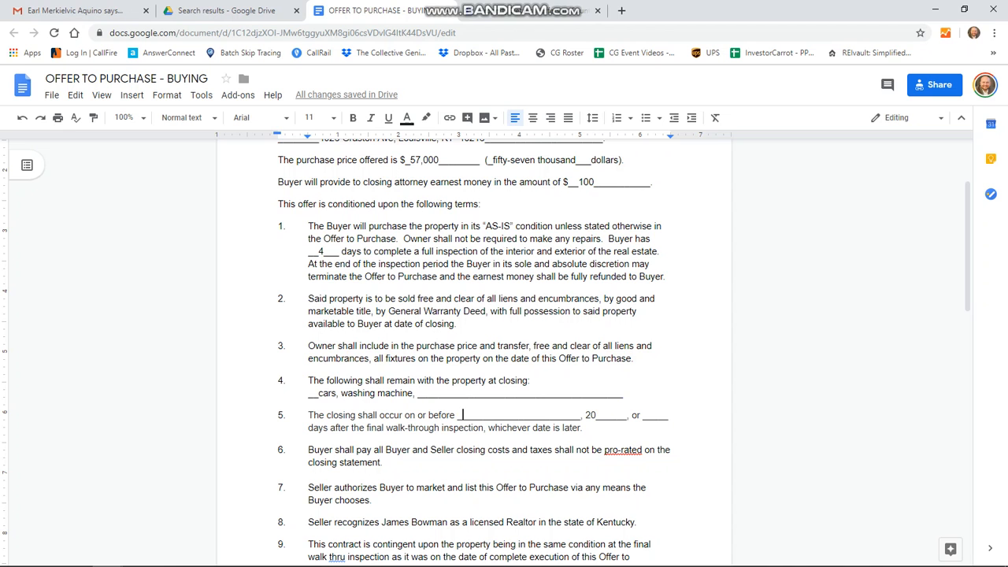
type("Nov")
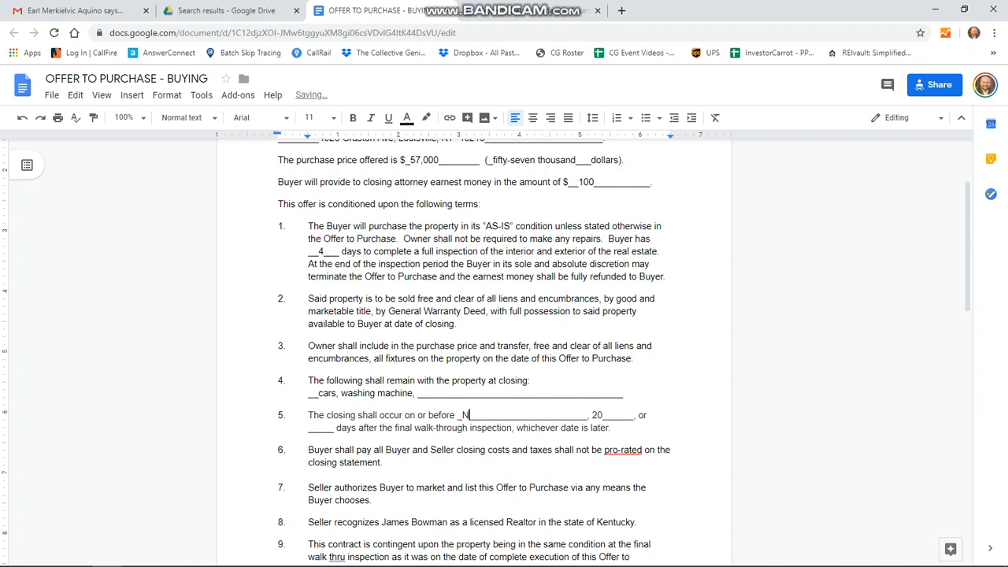
type("ember")
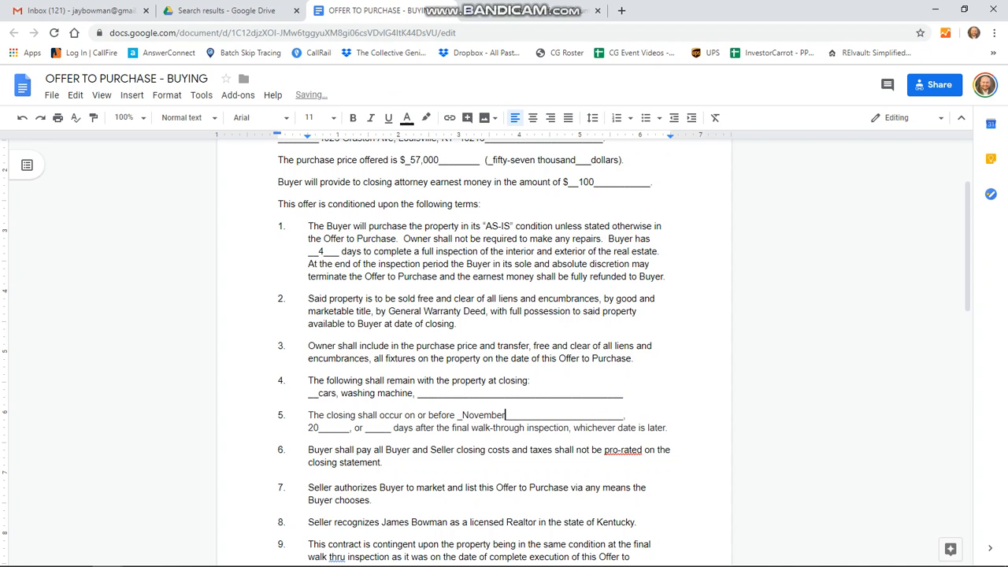
type(" 22")
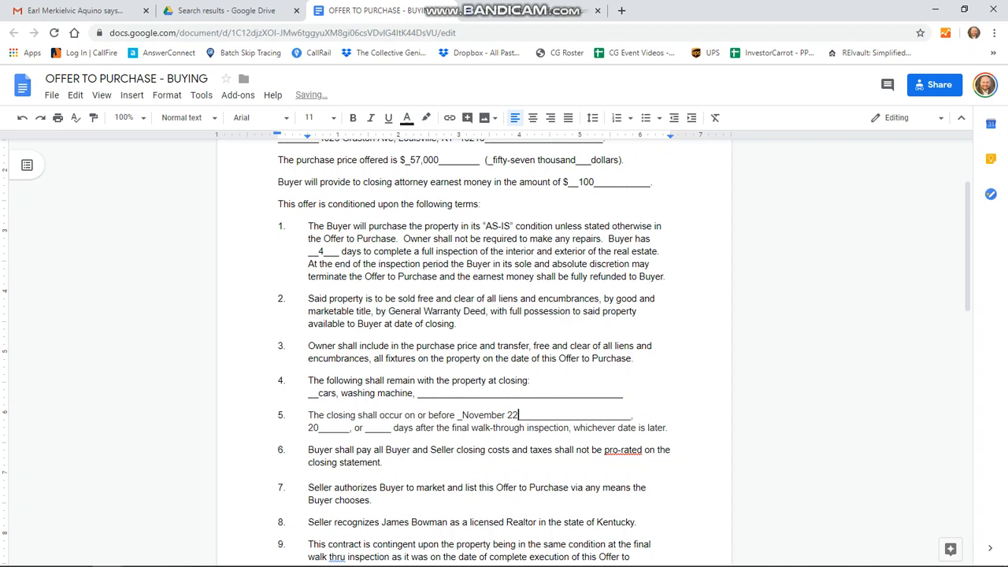
key("Delete")
key("Delete")
key("Delete")
key("Delete")
key("Delete")
key("Delete")
key("Delete")
key("Delete")
key("Delete")
key("Delete")
key("Delete")
key("Delete")
key("Delete")
key("Delete")
key("Delete")
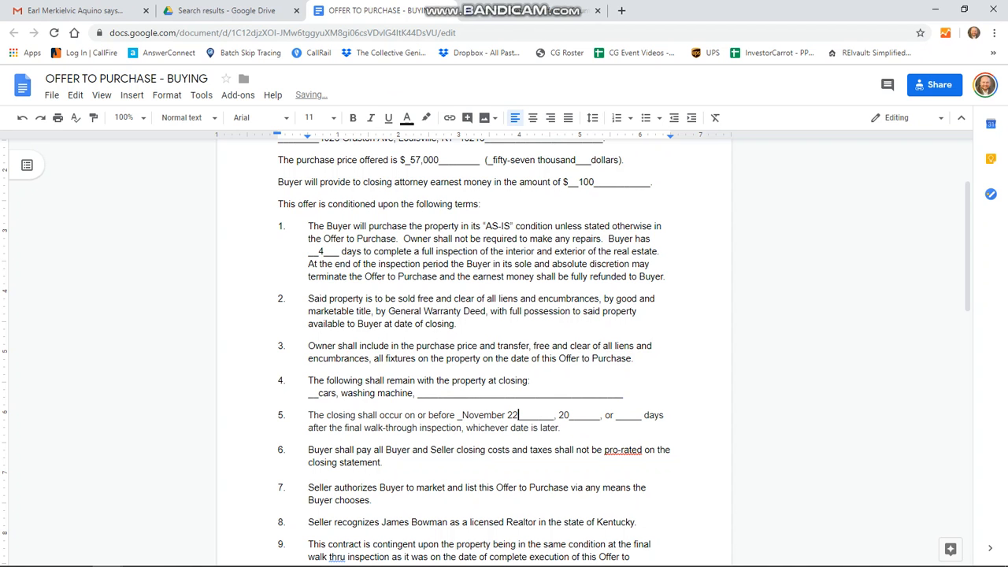
left_click(569, 415)
type("19")
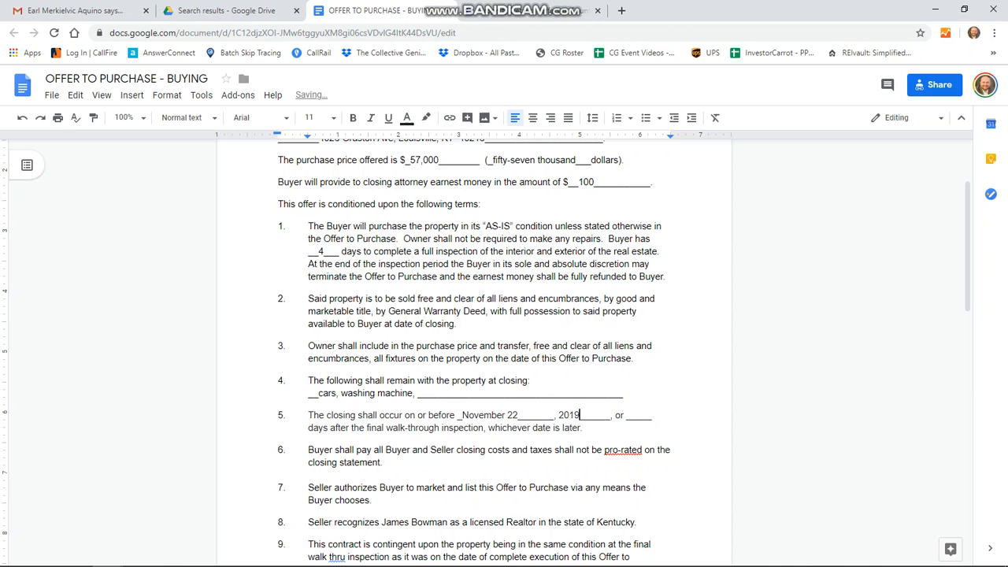
key("Delete")
key("Delete")
key("Delete")
key("Delete")
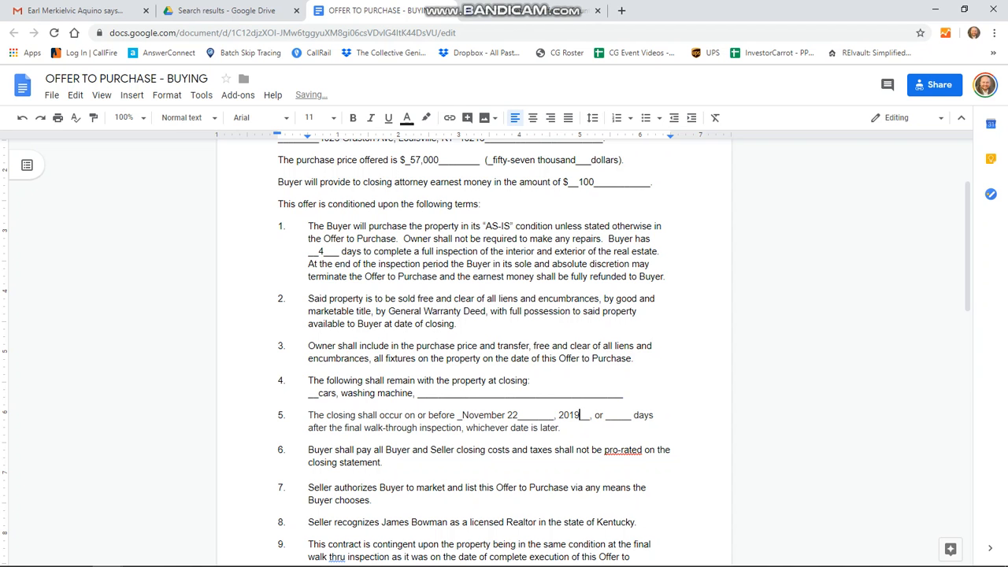
left_click(615, 415)
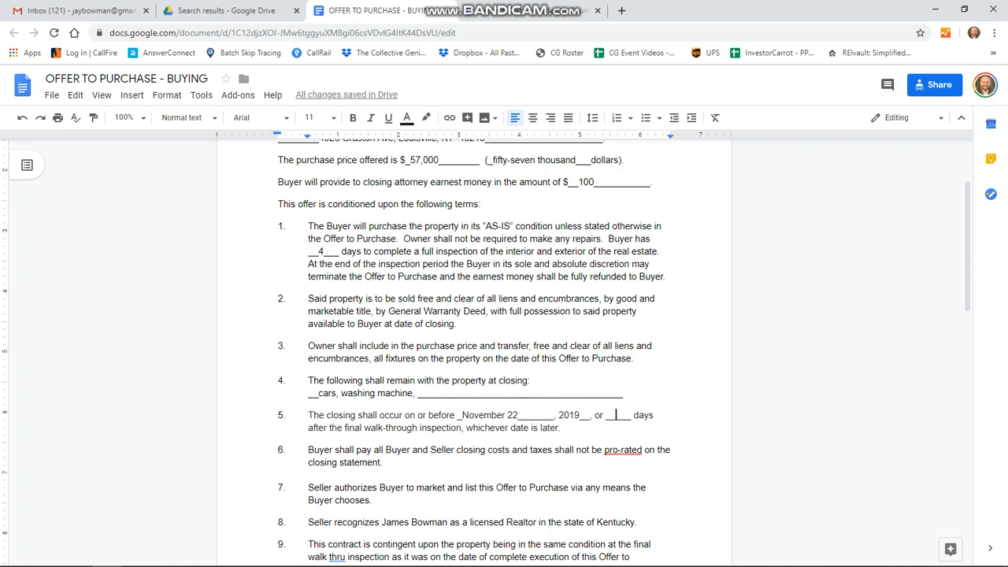
type("2")
left_click_drag(466, 428, 560, 428)
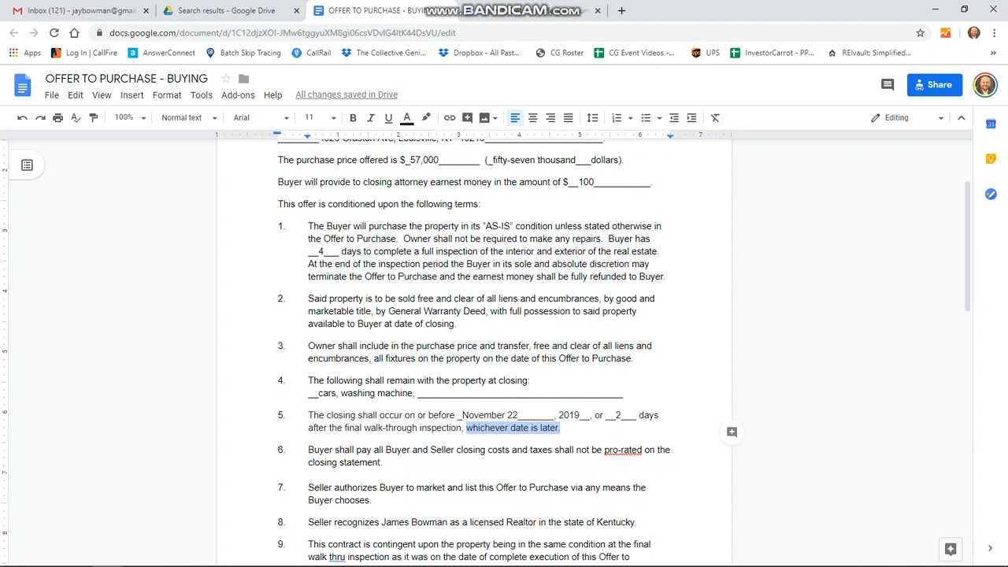
scroll(504, 352, "up", 2)
scroll(504, 352, "down", 3)
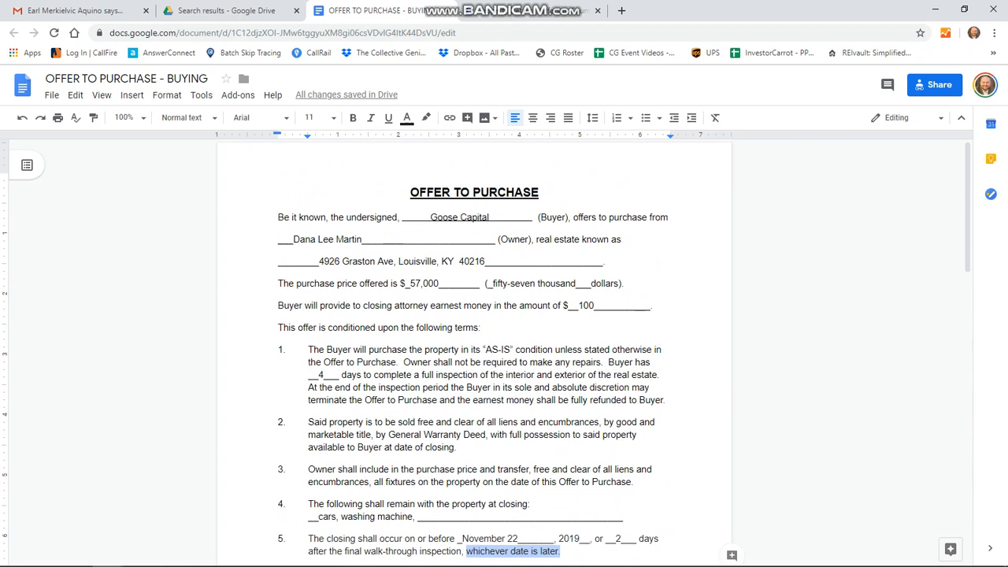
left_click_drag(461, 352, 585, 352)
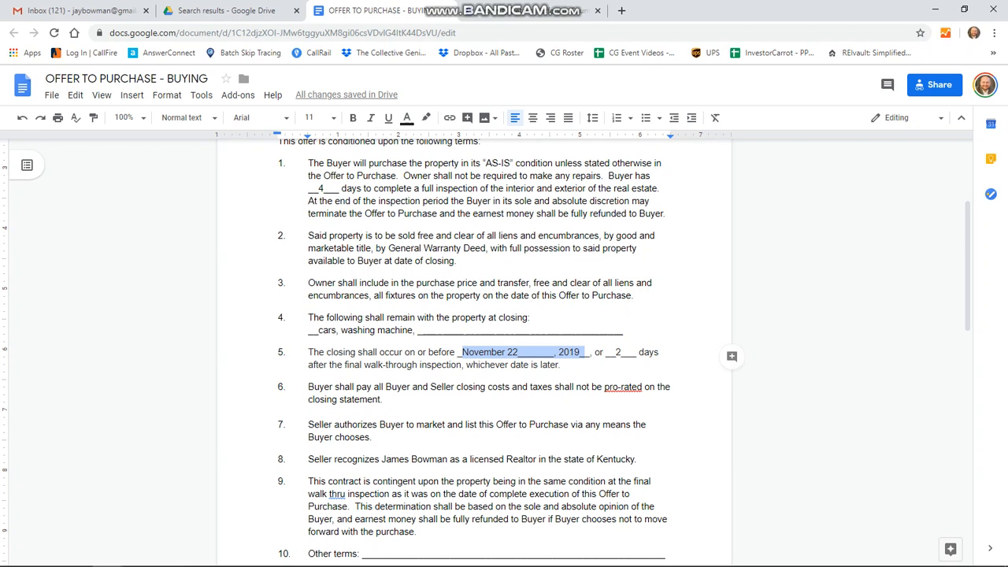
left_click_drag(614, 352, 620, 352)
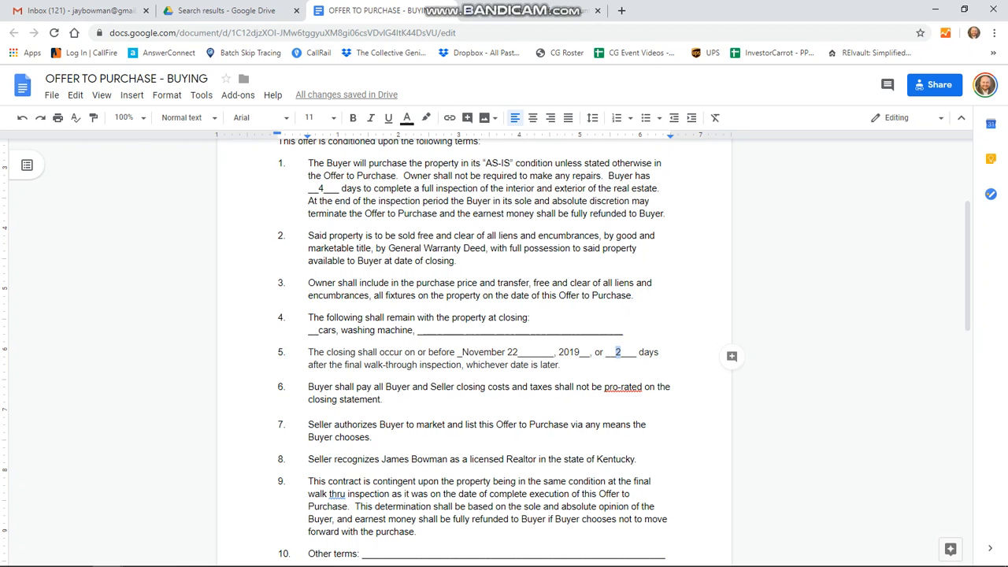
left_click_drag(466, 365, 559, 364)
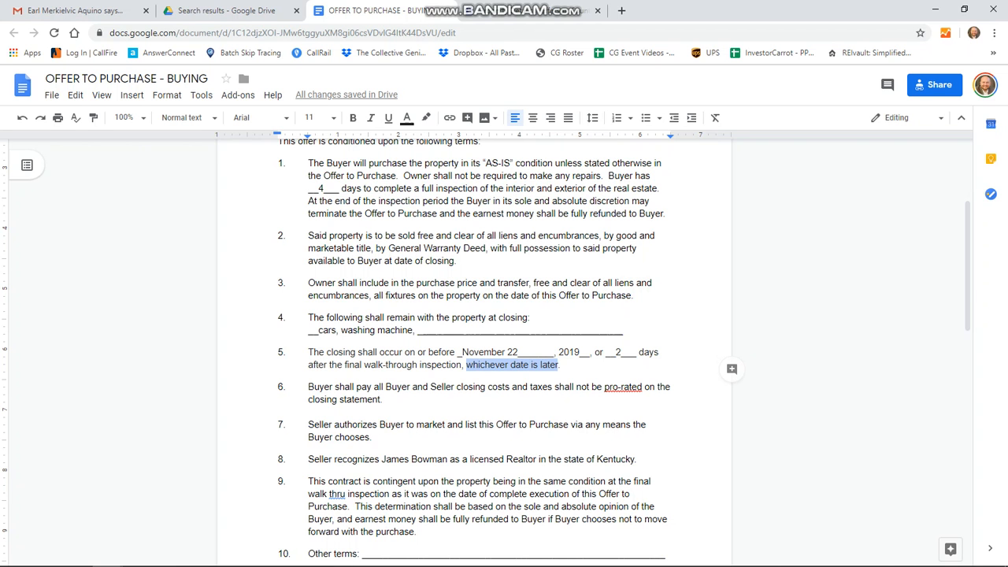
left_click_drag(610, 353, 626, 353)
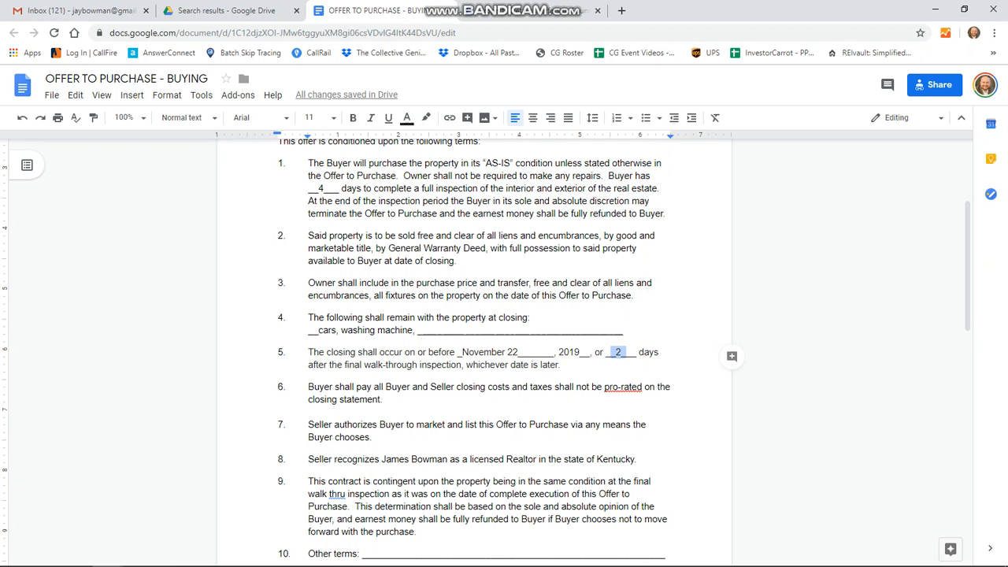
left_click(563, 365)
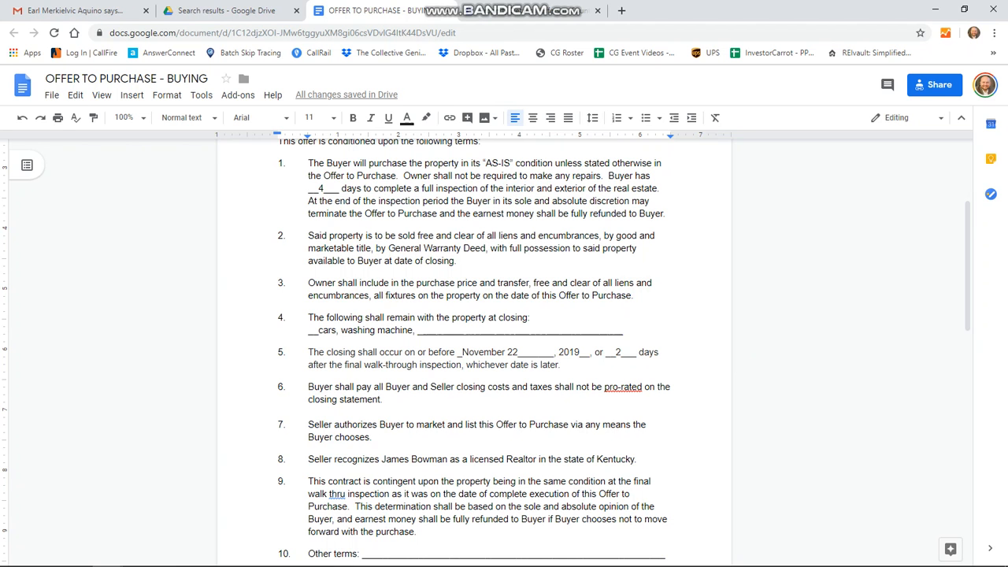
left_click_drag(615, 353, 621, 353)
left_click_drag(461, 352, 625, 352)
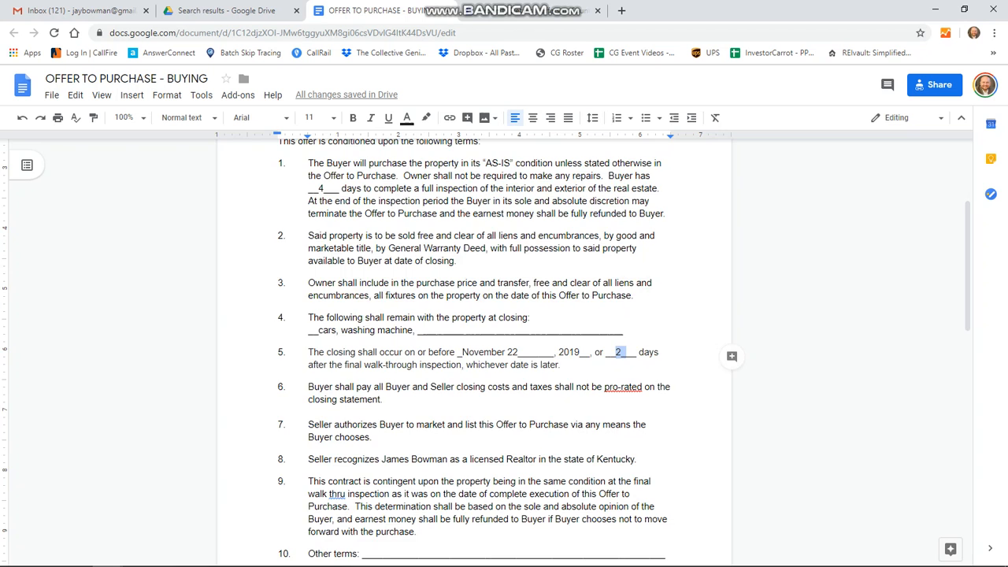
scroll(474, 347, "down", 1)
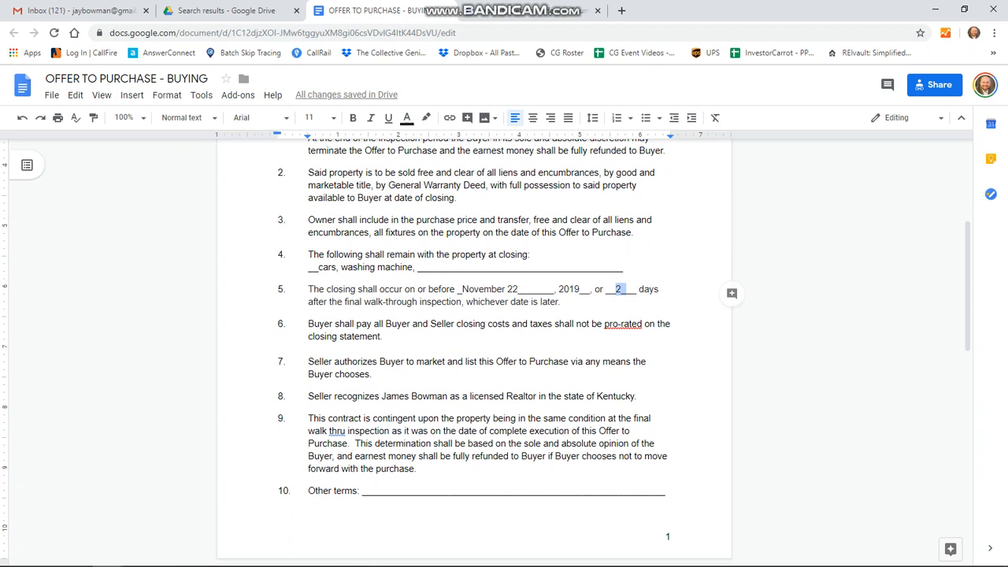
left_click_drag(335, 361, 375, 374)
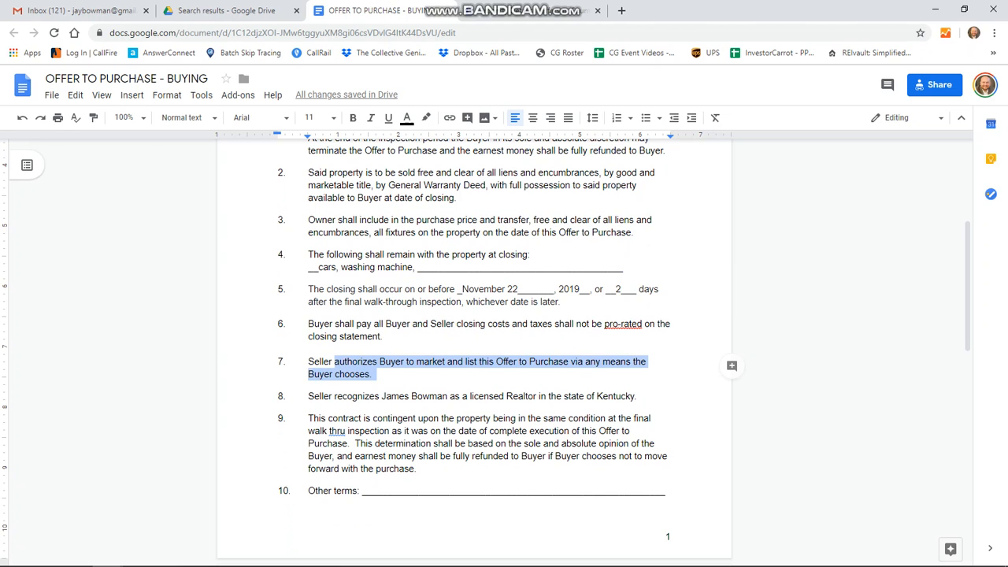
left_click(375, 374)
left_click_drag(382, 396, 639, 396)
left_click(443, 443)
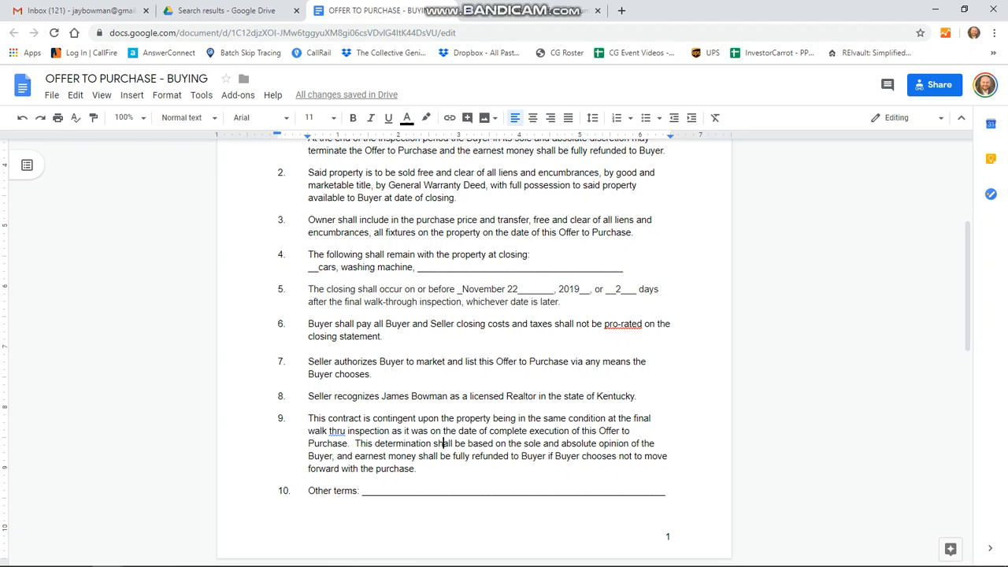
left_click_drag(308, 418, 421, 468)
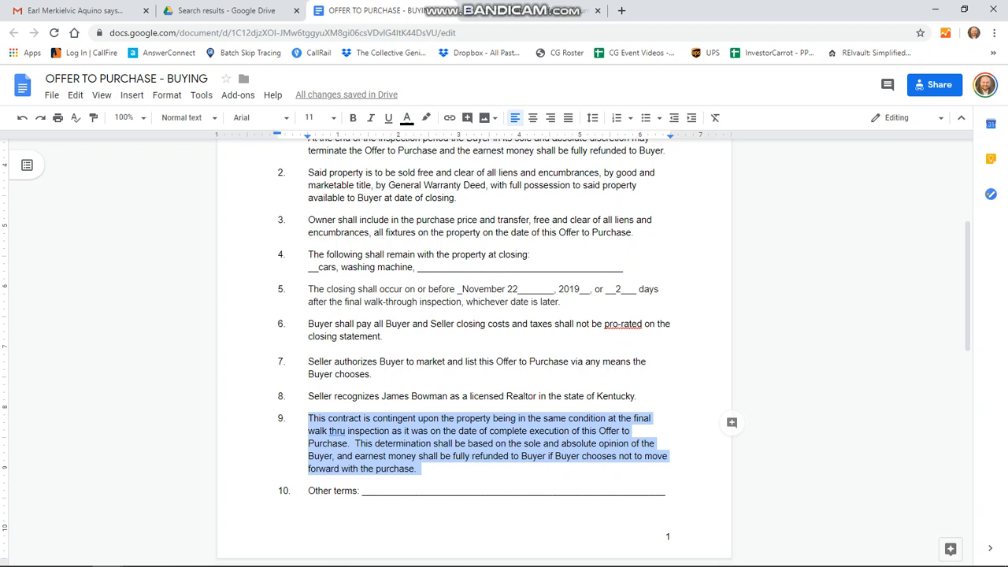
scroll(485, 352, "down", 3)
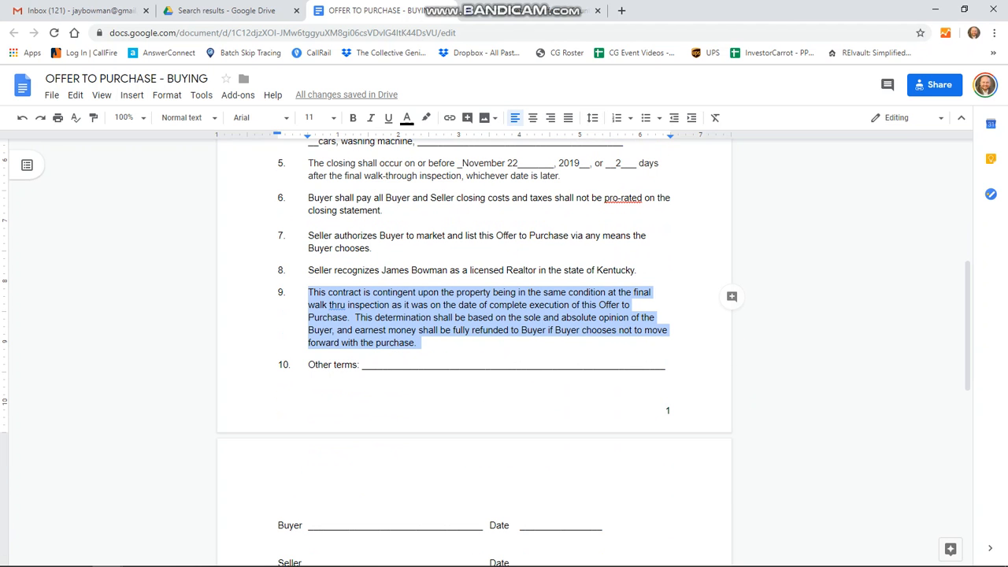
left_click(378, 365)
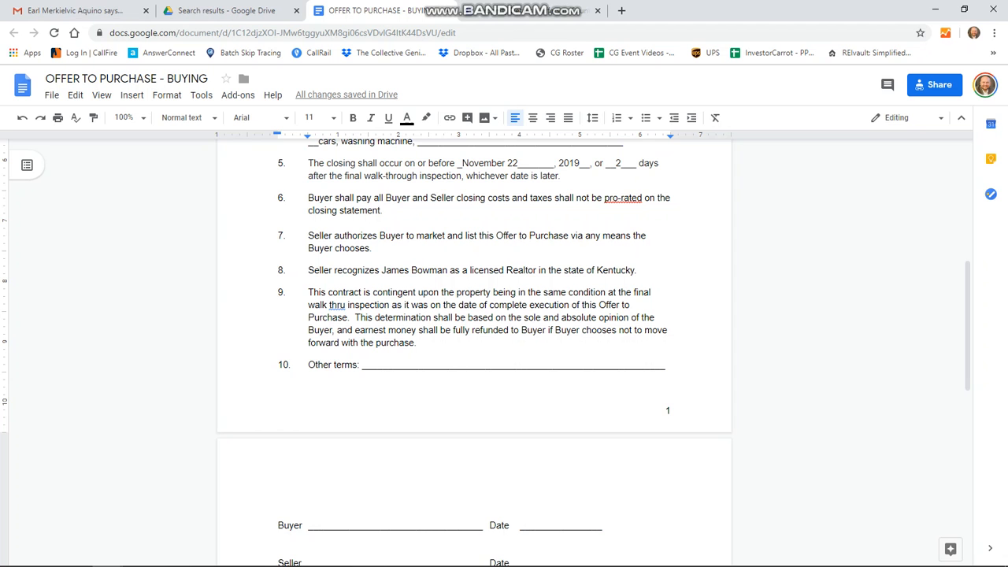
scroll(504, 353, "down", 4)
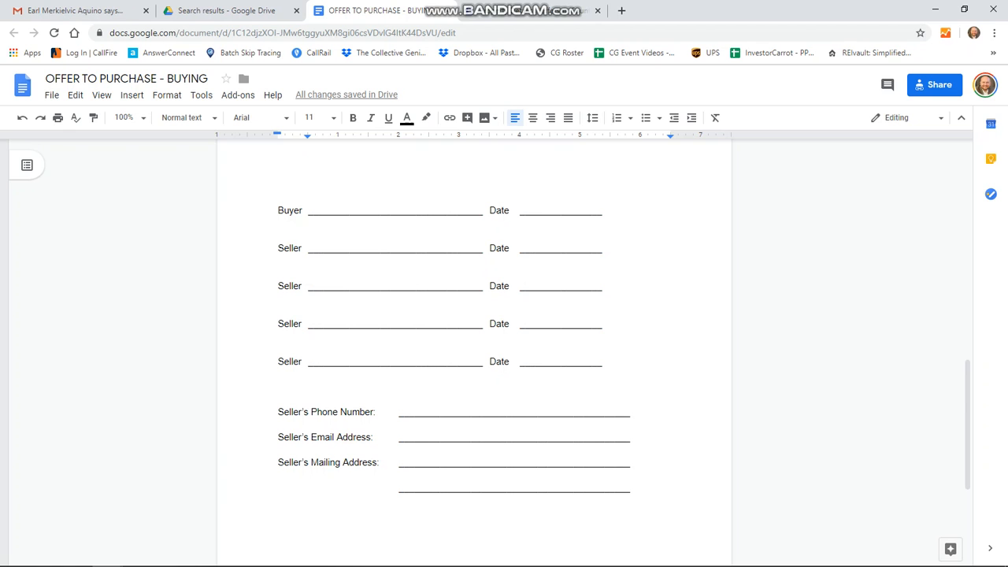
left_click_drag(329, 210, 462, 210)
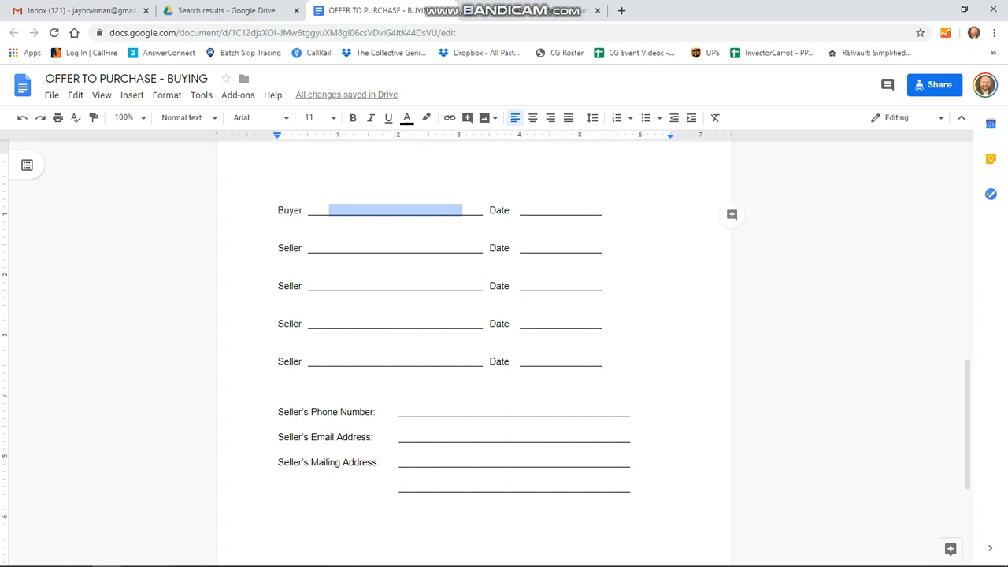
left_click_drag(529, 210, 591, 210)
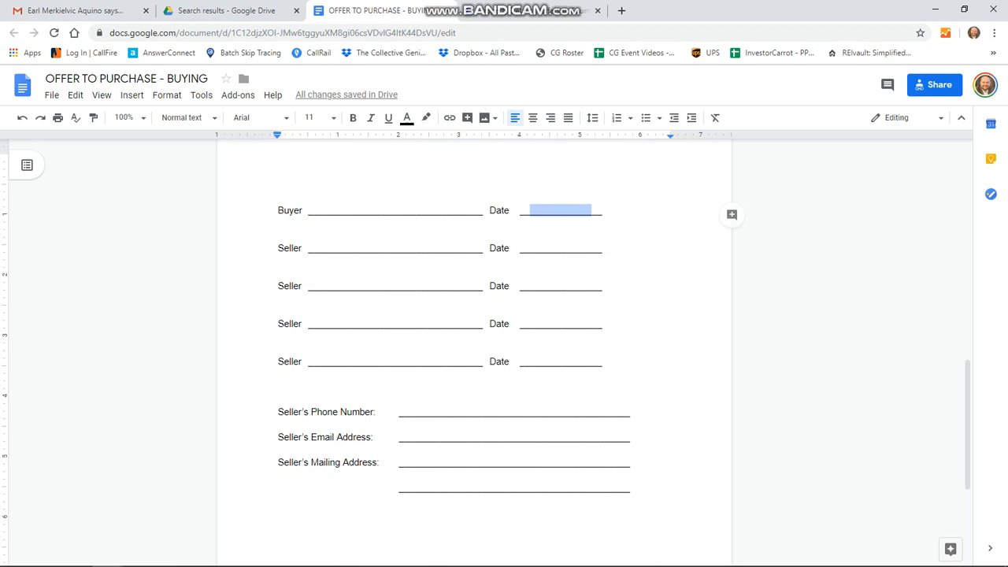
left_click_drag(318, 248, 462, 248)
left_click_drag(309, 276, 448, 285)
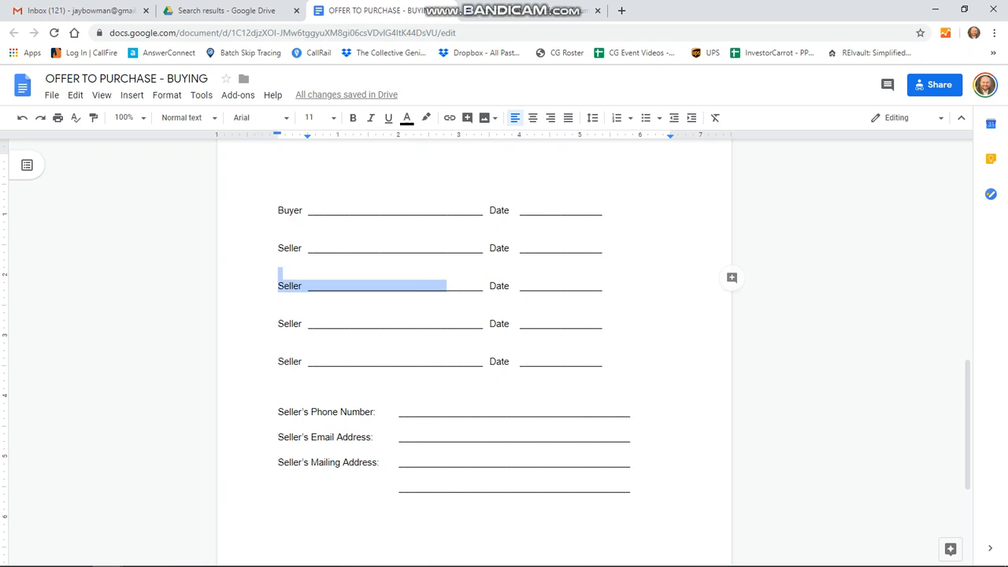
left_click_drag(309, 323, 431, 383)
left_click(345, 247)
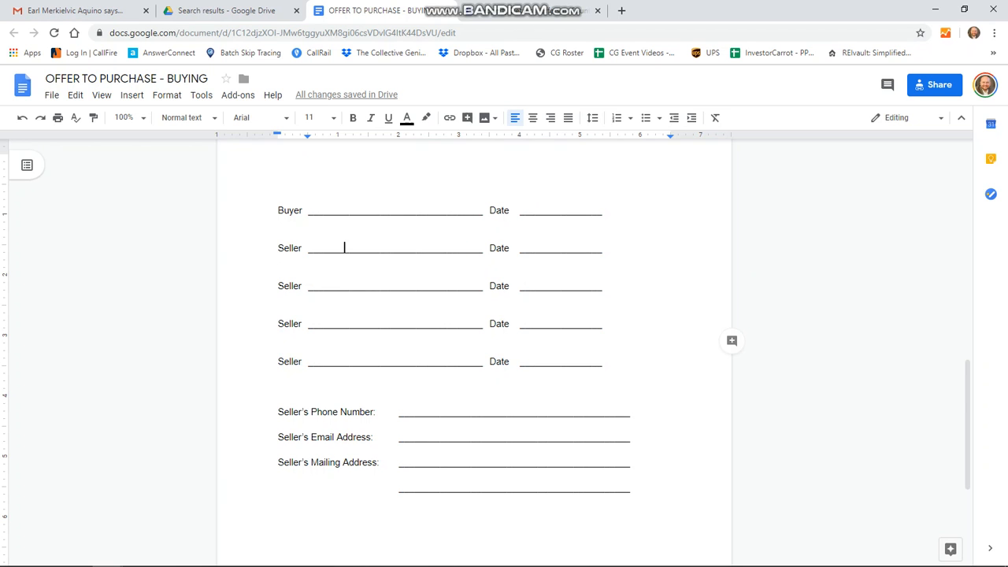
left_click(279, 272)
left_click(279, 310)
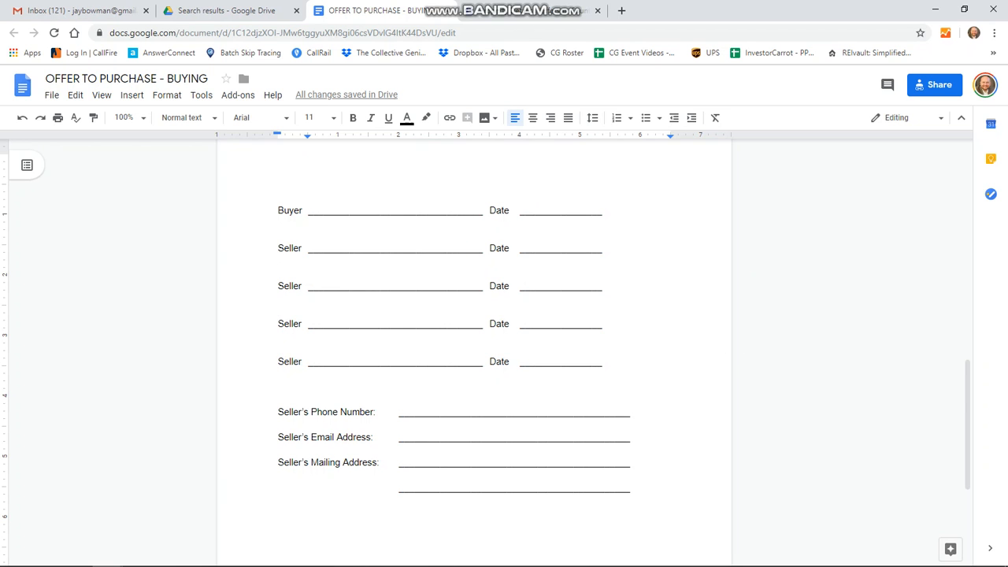
left_click(279, 272)
left_click(555, 324)
left_click(556, 362)
scroll(472, 330, "down", 2)
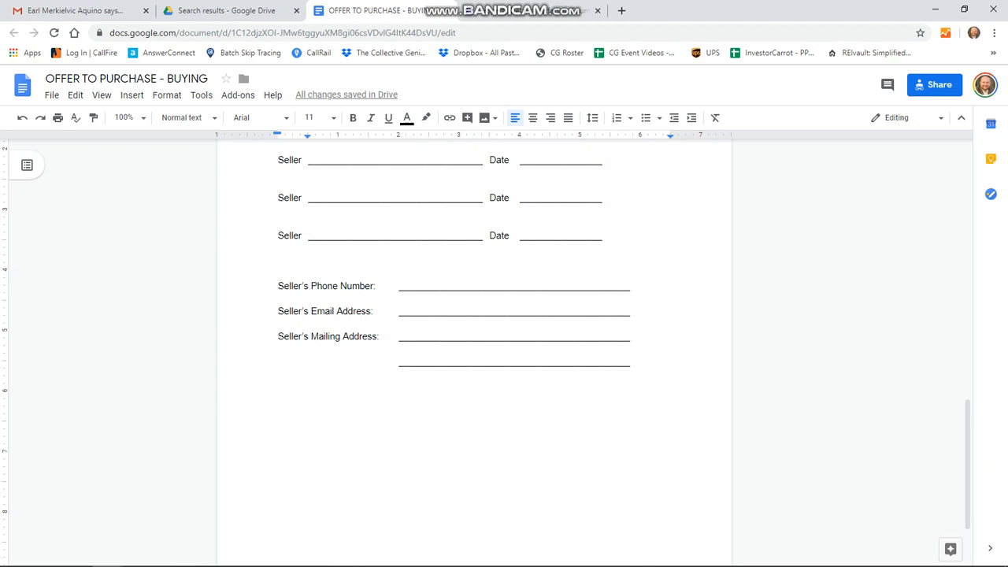
left_click(476, 286)
left_click(475, 311)
left_click(410, 336)
left_click(456, 285)
left_click_drag(456, 286, 589, 286)
left_click_drag(445, 336, 573, 336)
left_click_drag(440, 361, 560, 351)
left_click(561, 352)
scroll(560, 352, "down", 2)
scroll(474, 346, "up", 2)
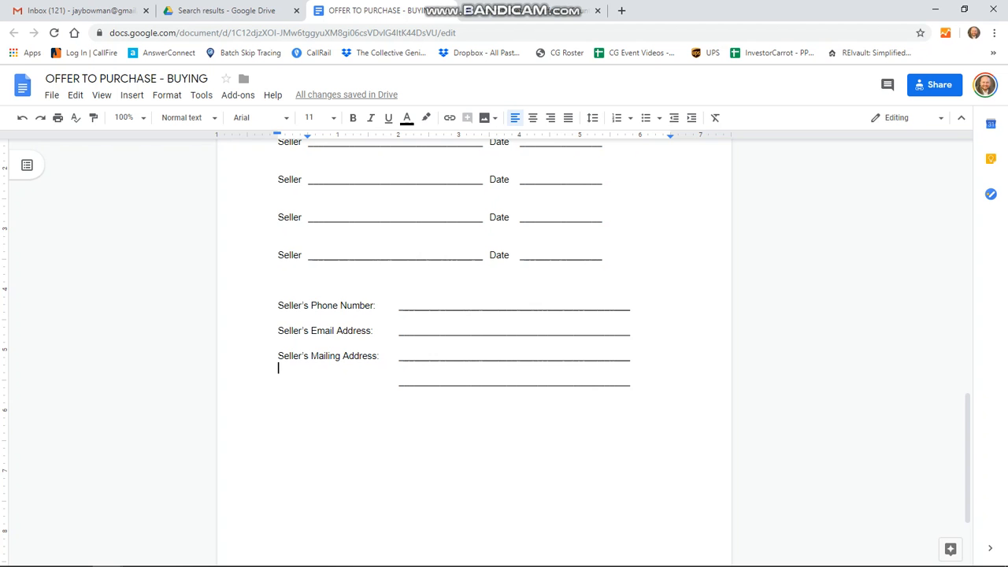
scroll(474, 347, "up", 6)
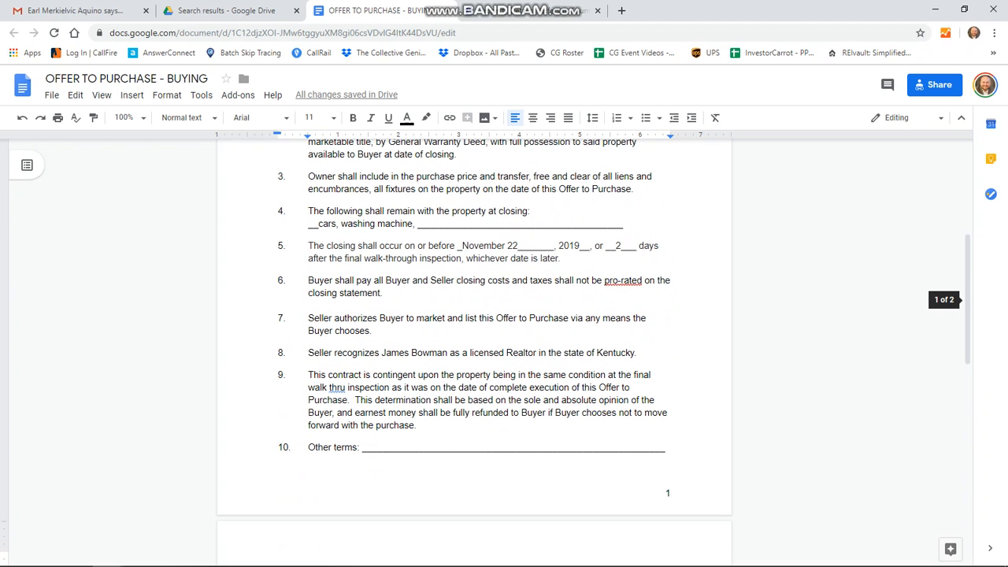
scroll(474, 346, "up", 3)
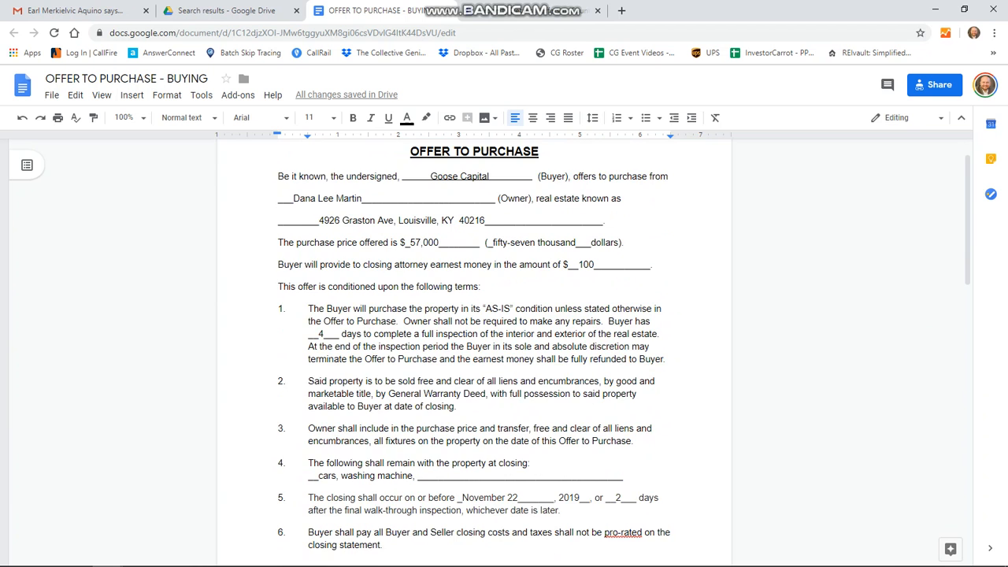
scroll(474, 346, "up", 1)
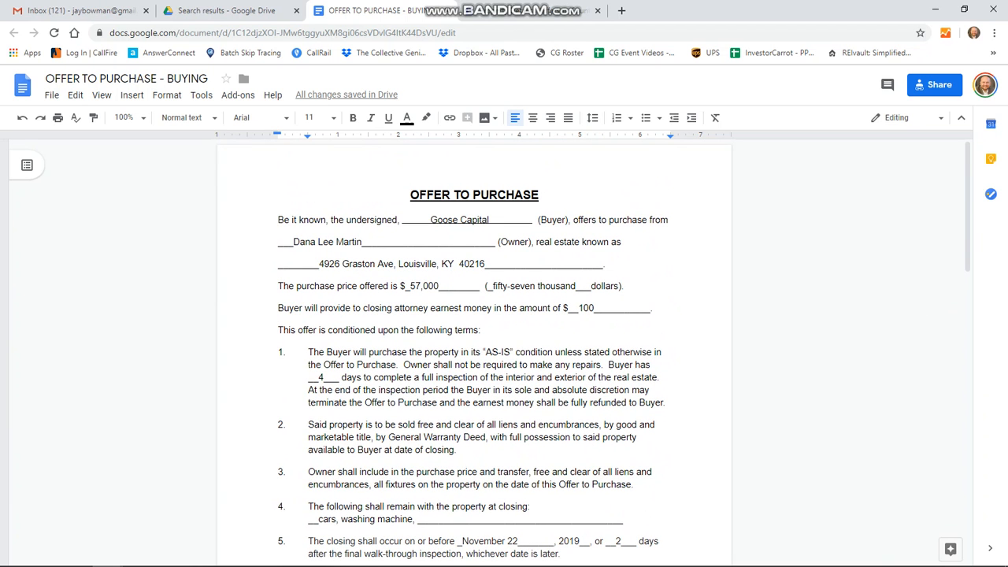